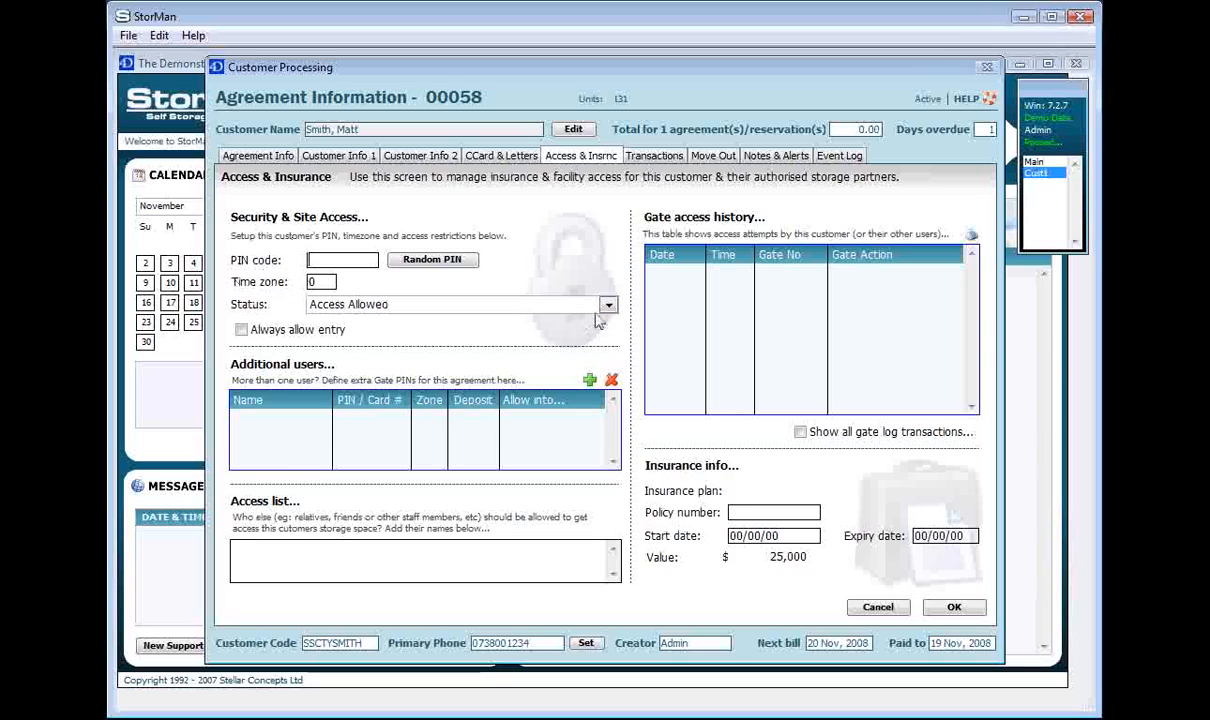
Show agreement 00058's gate access Status options twice, leaving the status at Access Allowed
{"action": "left_click", "coordinate": [608, 306]}
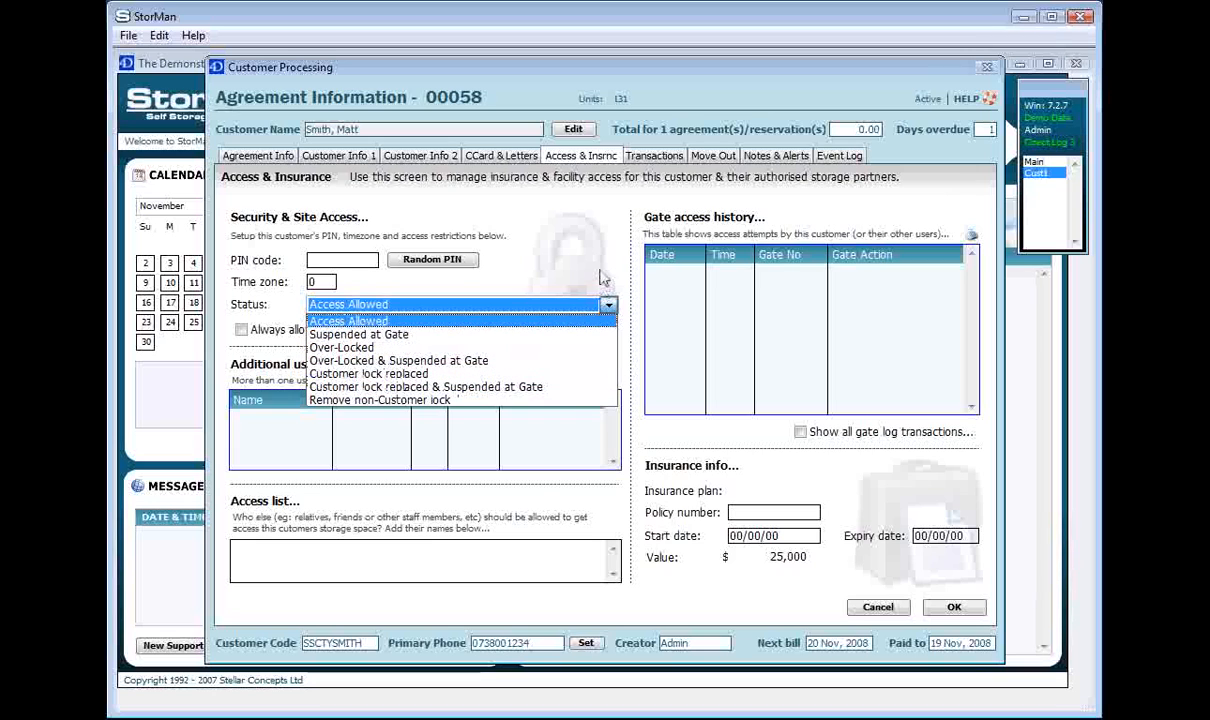
{"action": "left_click", "coordinate": [572, 262]}
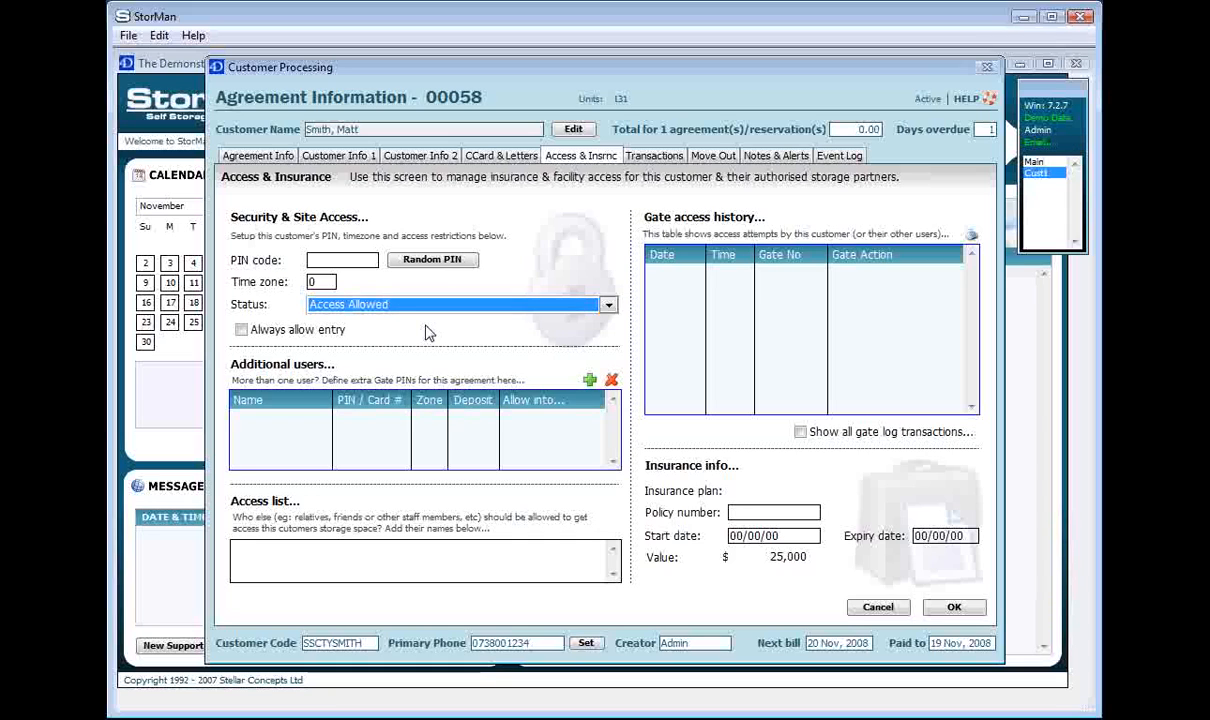
{"action": "left_click", "coordinate": [608, 306]}
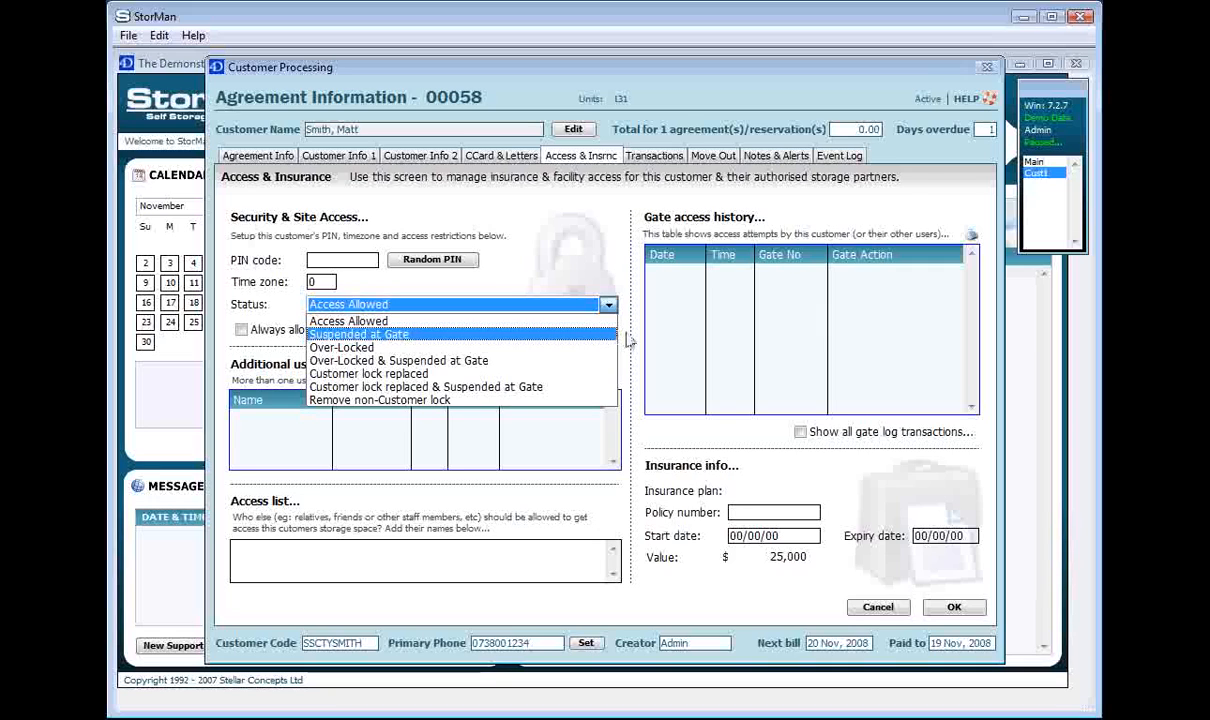
{"action": "left_click", "coordinate": [625, 340]}
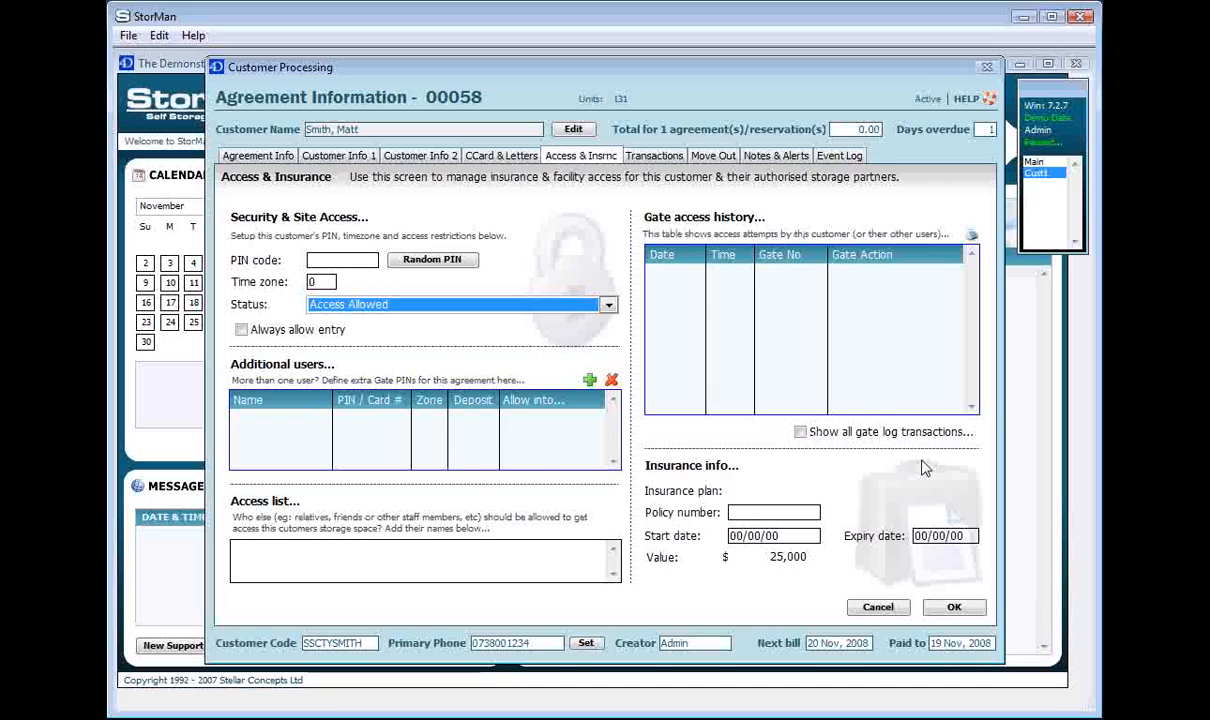
{"action": "left_click", "coordinate": [1035, 161]}
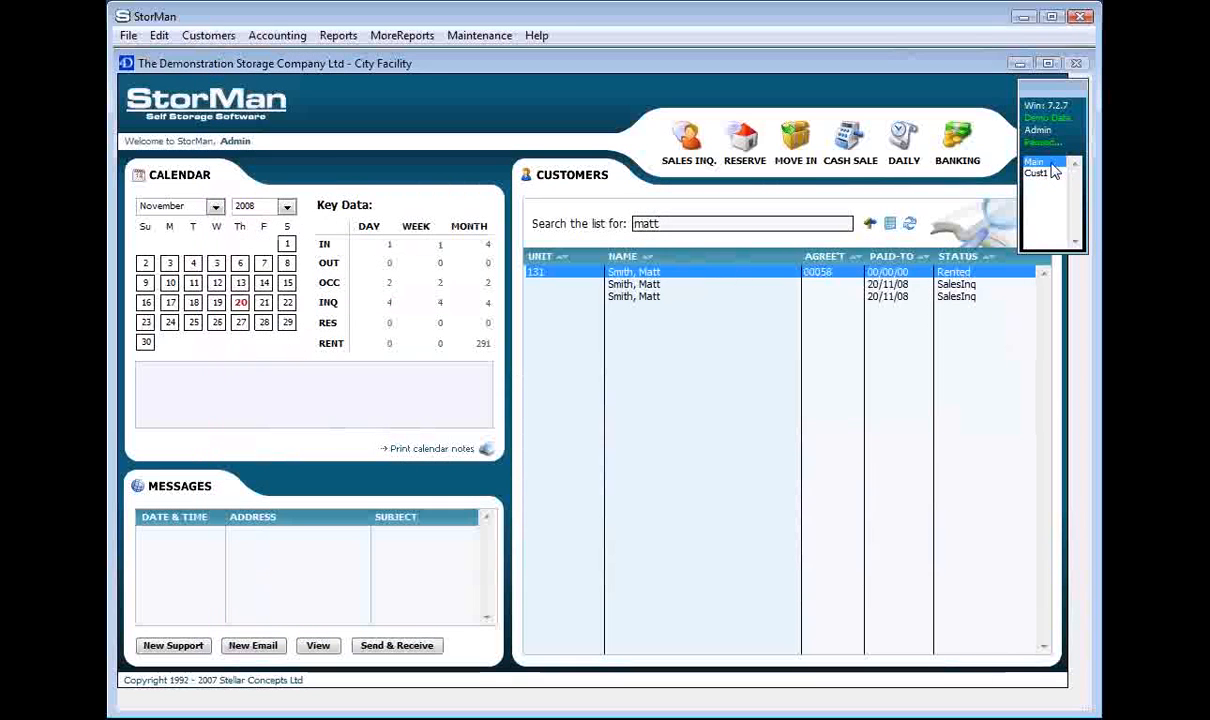
{"action": "left_click", "coordinate": [910, 228]}
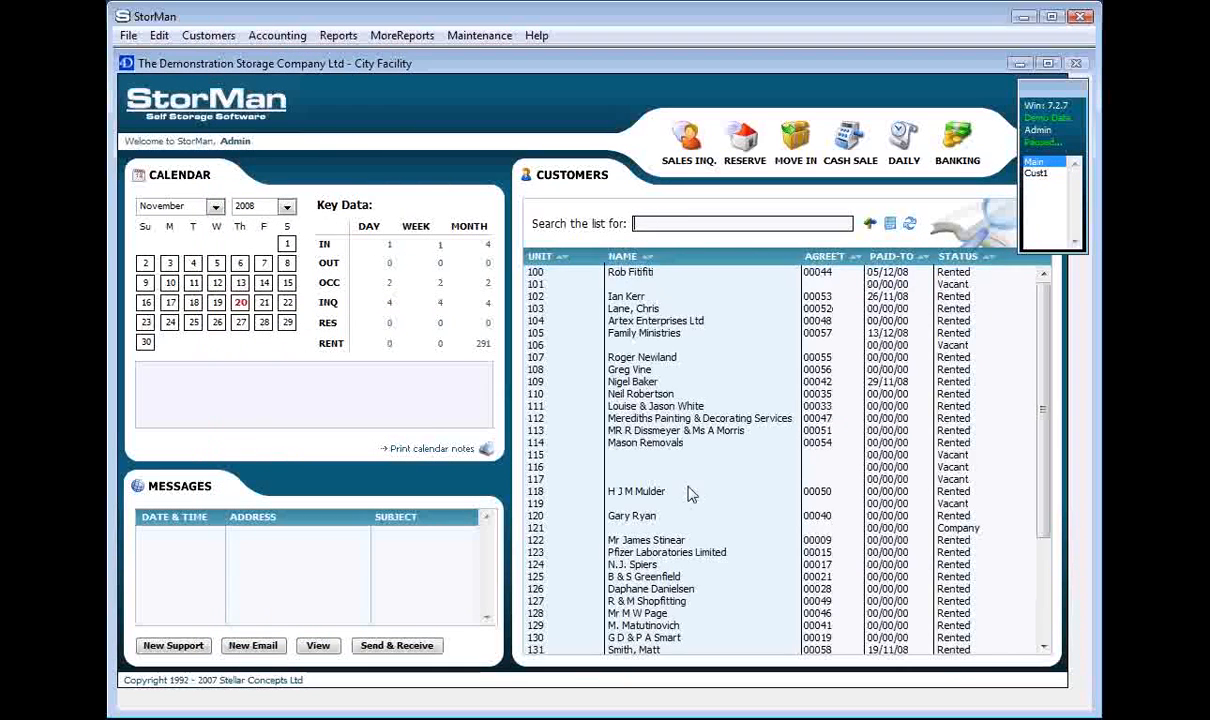
{"action": "left_click", "coordinate": [625, 481]}
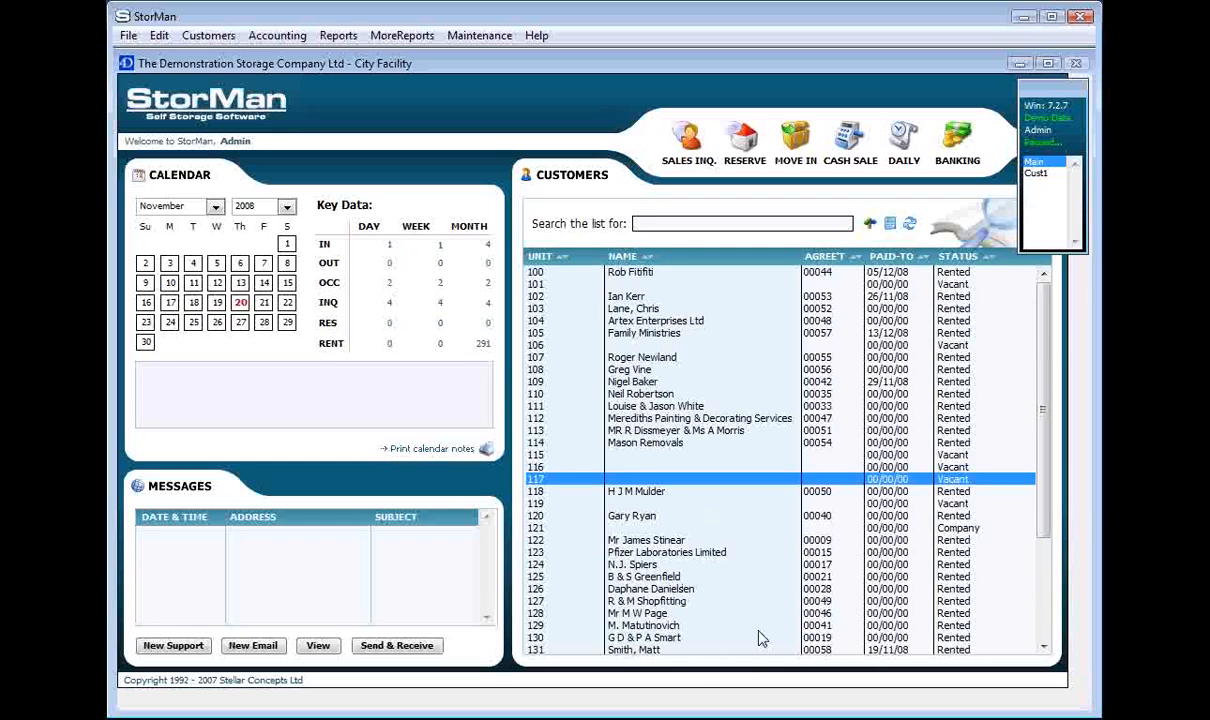
{"action": "left_click", "coordinate": [1041, 179]}
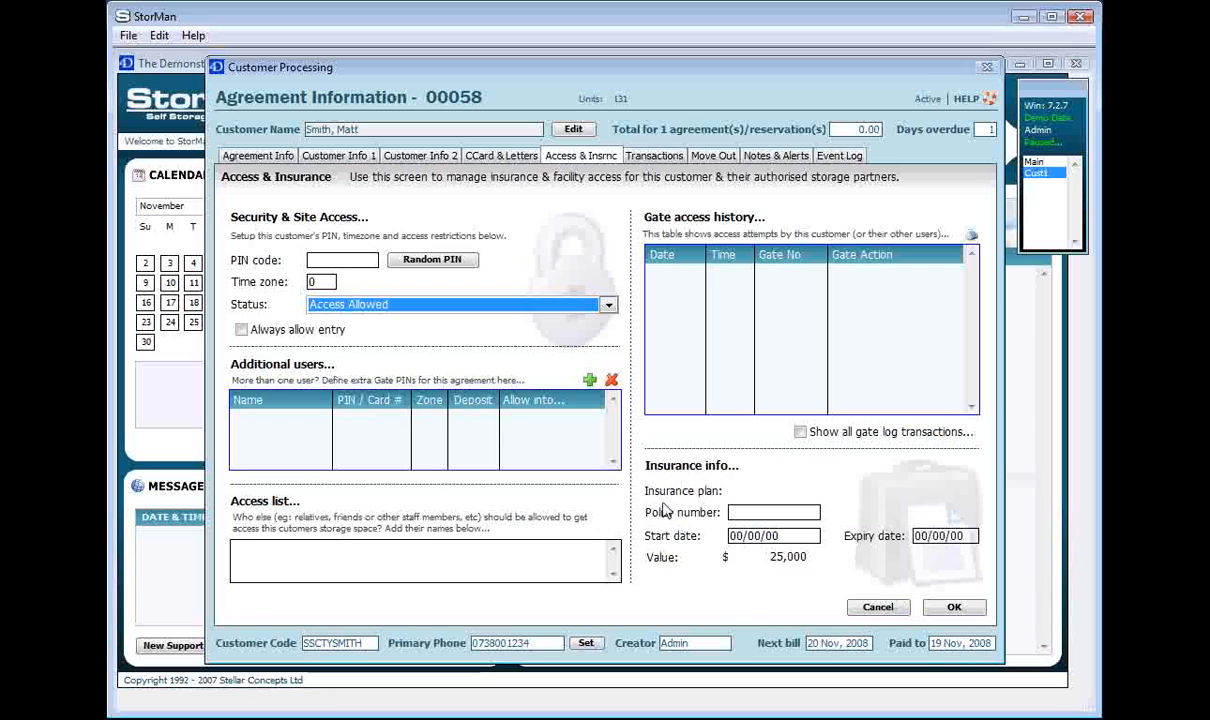
{"action": "left_click", "coordinate": [765, 512]}
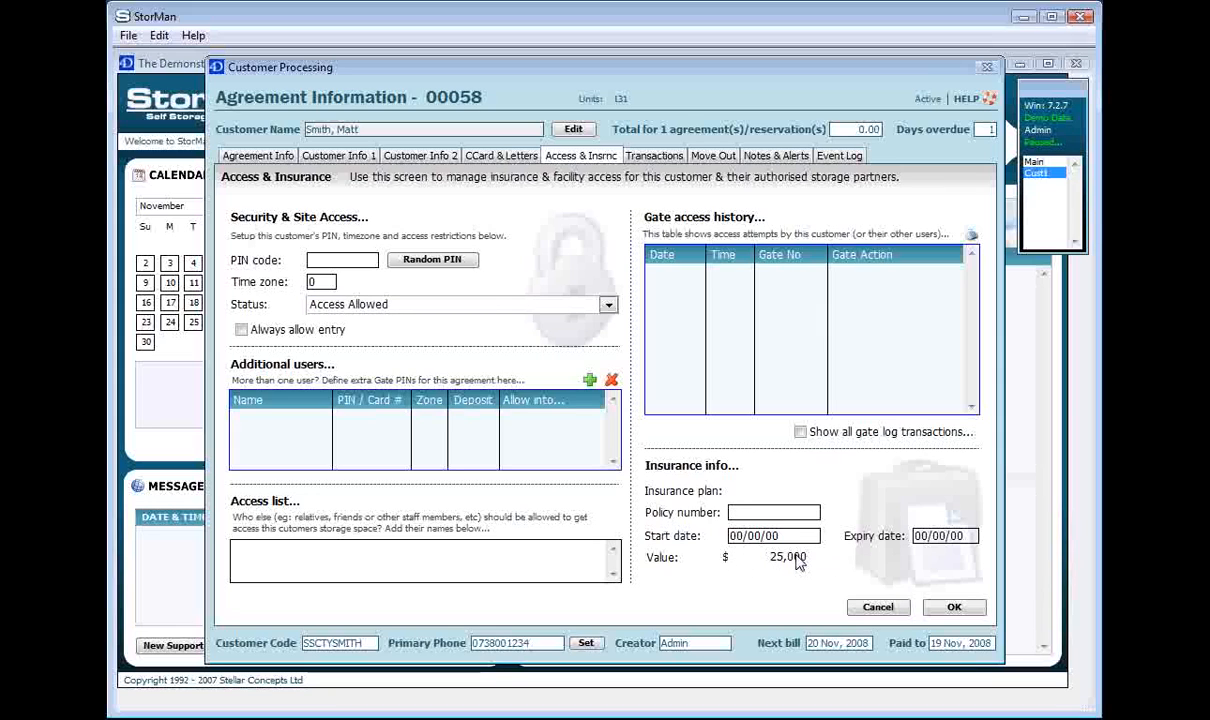
{"action": "left_click", "coordinate": [262, 157]}
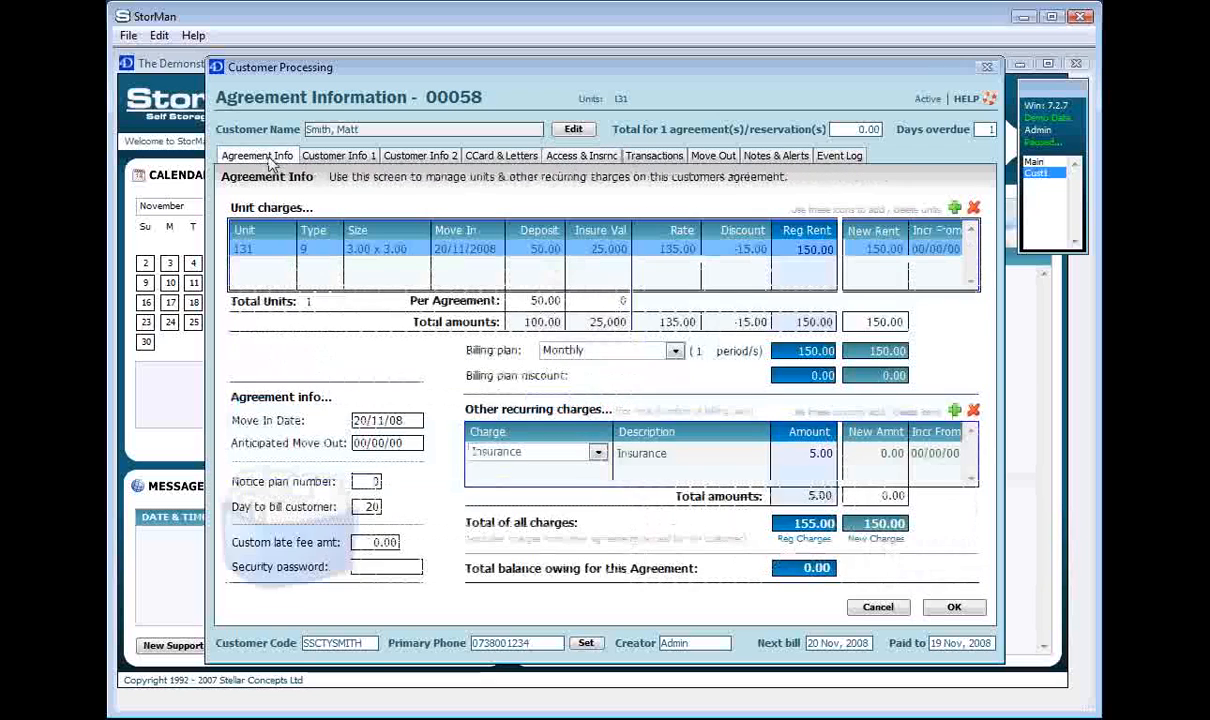
{"action": "left_click", "coordinate": [600, 250]}
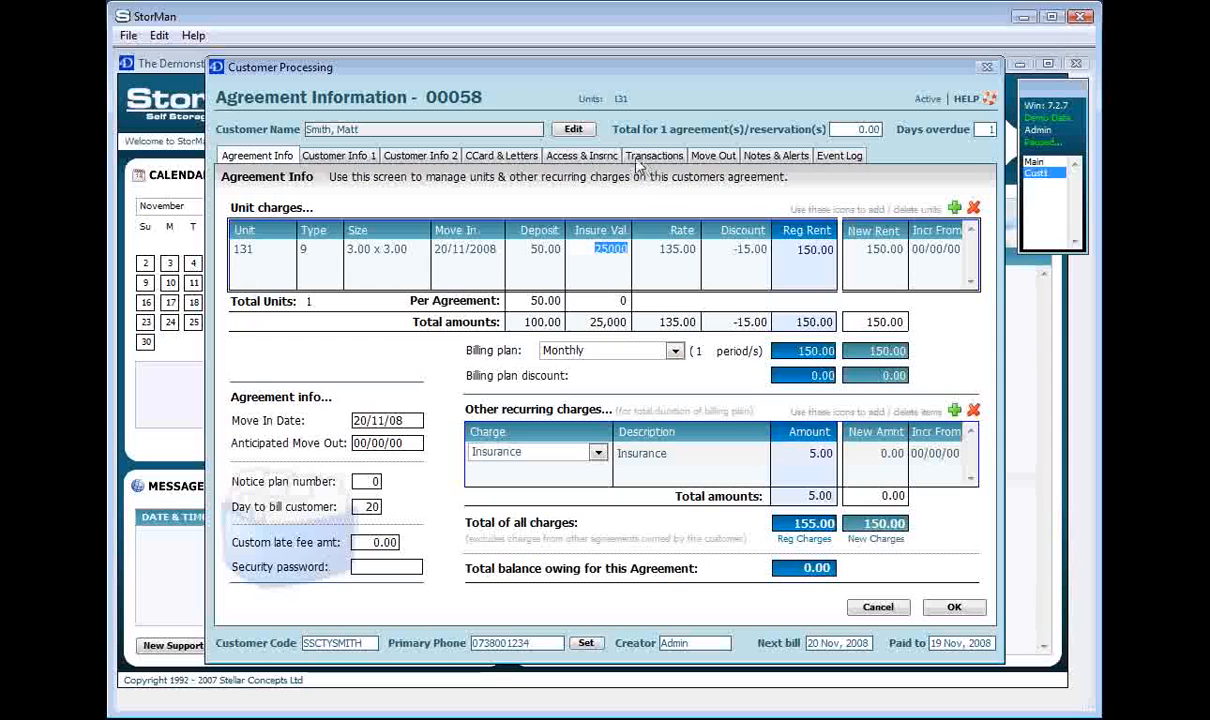
{"action": "left_click", "coordinate": [588, 157]}
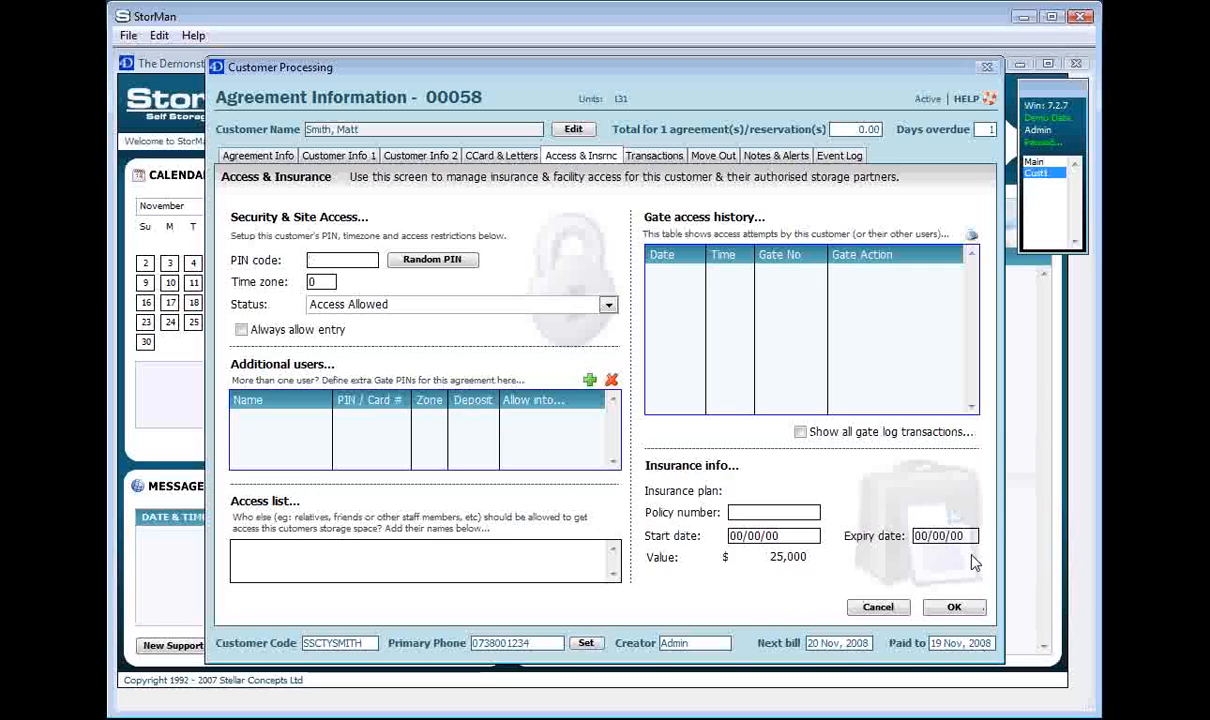
Switch to agreement 00058's Transactions page, which has no transactions yet
{"action": "left_click", "coordinate": [645, 157]}
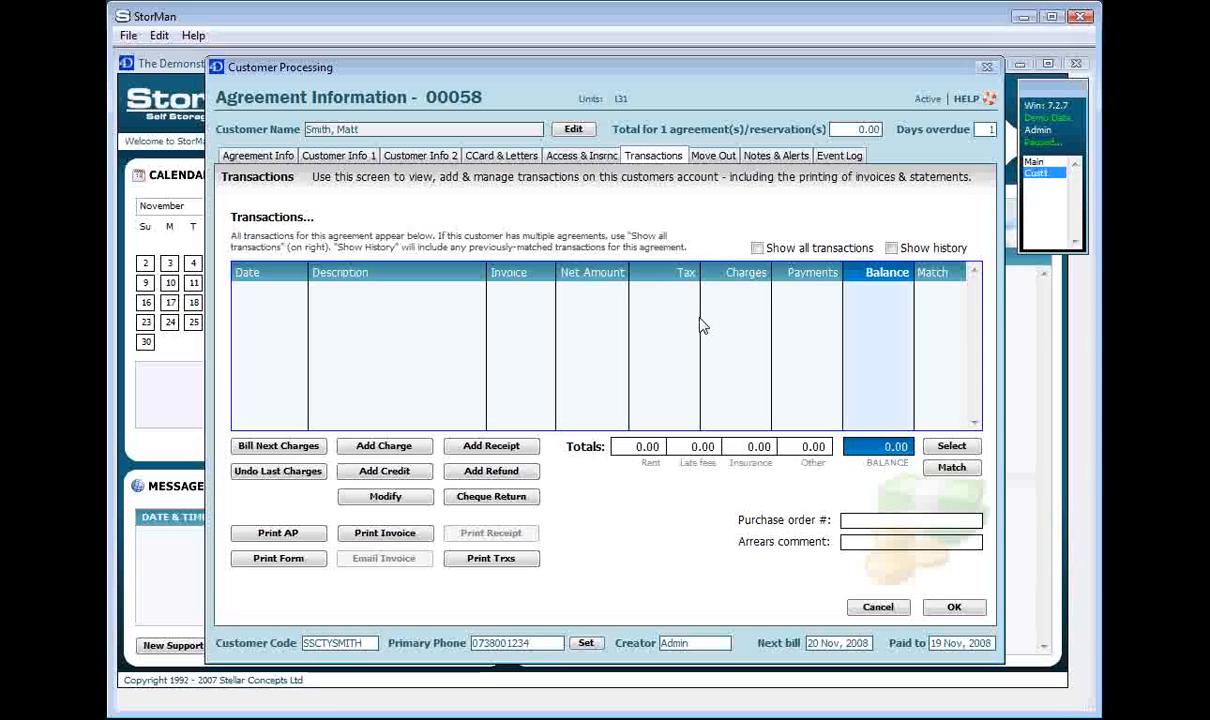
Start Bill Next Charges for agreement 00058 with monthly rent and deposit/move-in charges ticked
{"action": "left_click", "coordinate": [320, 458]}
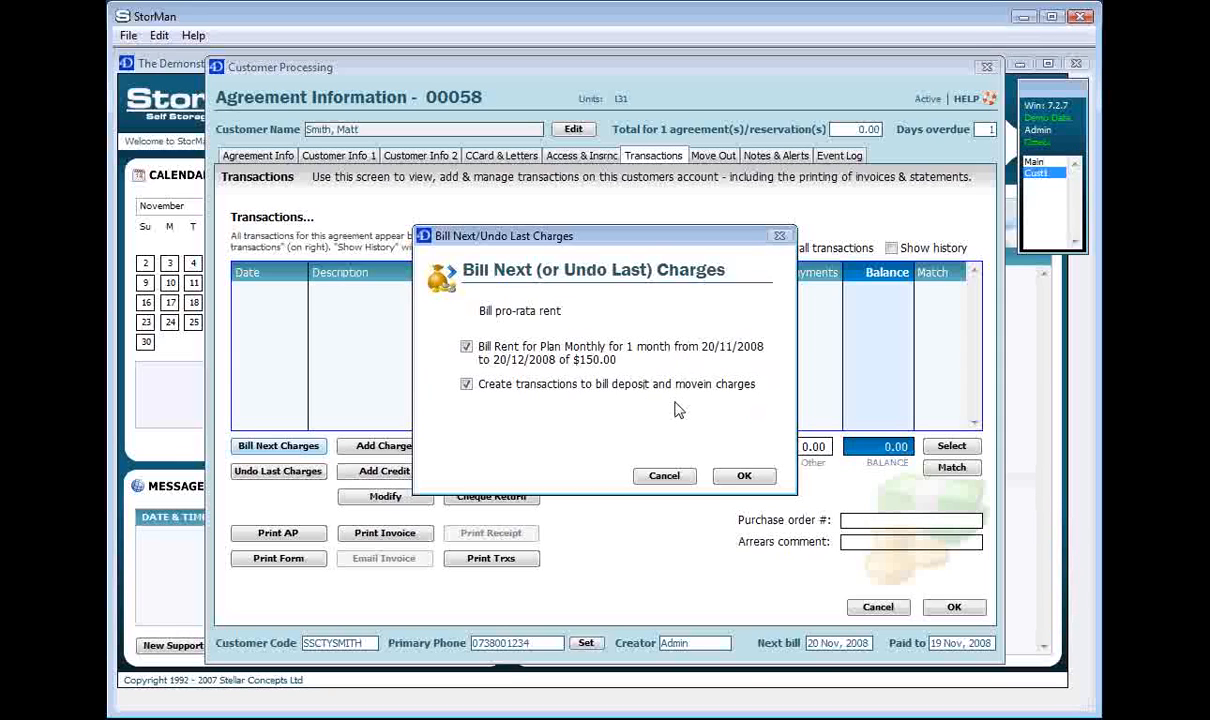
Confirm billing rent, deposit, proximity cards and insurance, bringing the balance to 280.00
{"action": "left_click", "coordinate": [745, 477]}
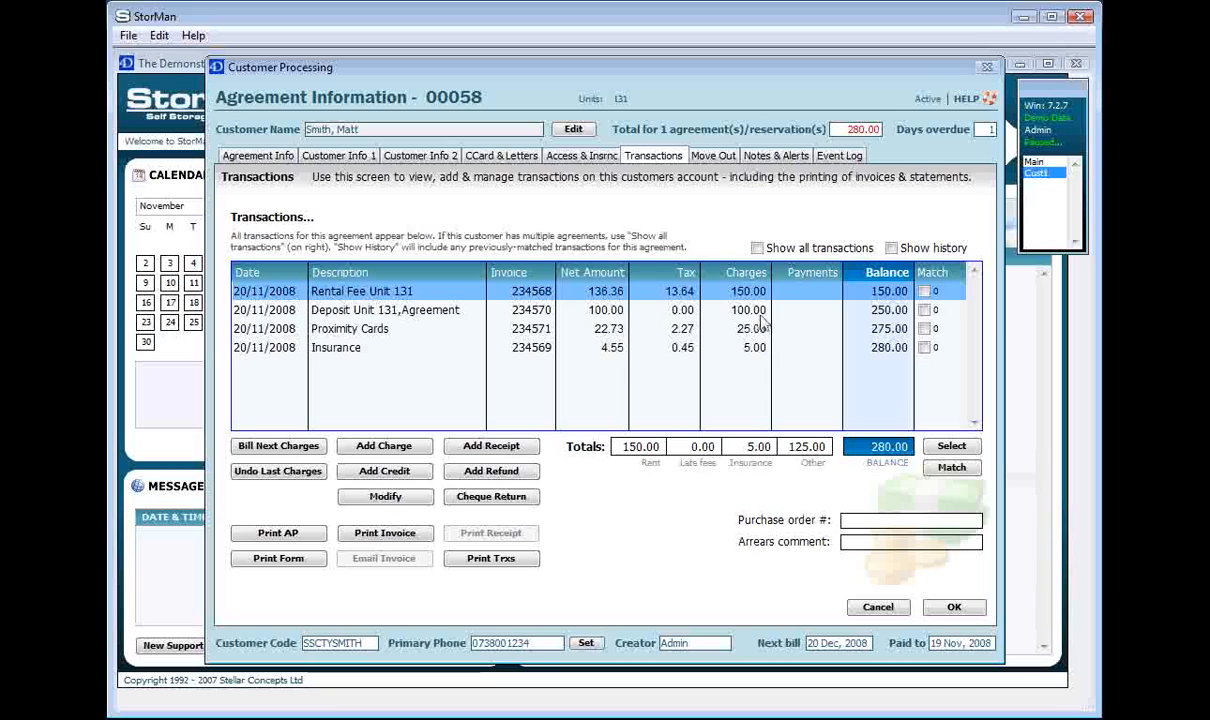
{"action": "left_click", "coordinate": [764, 311]}
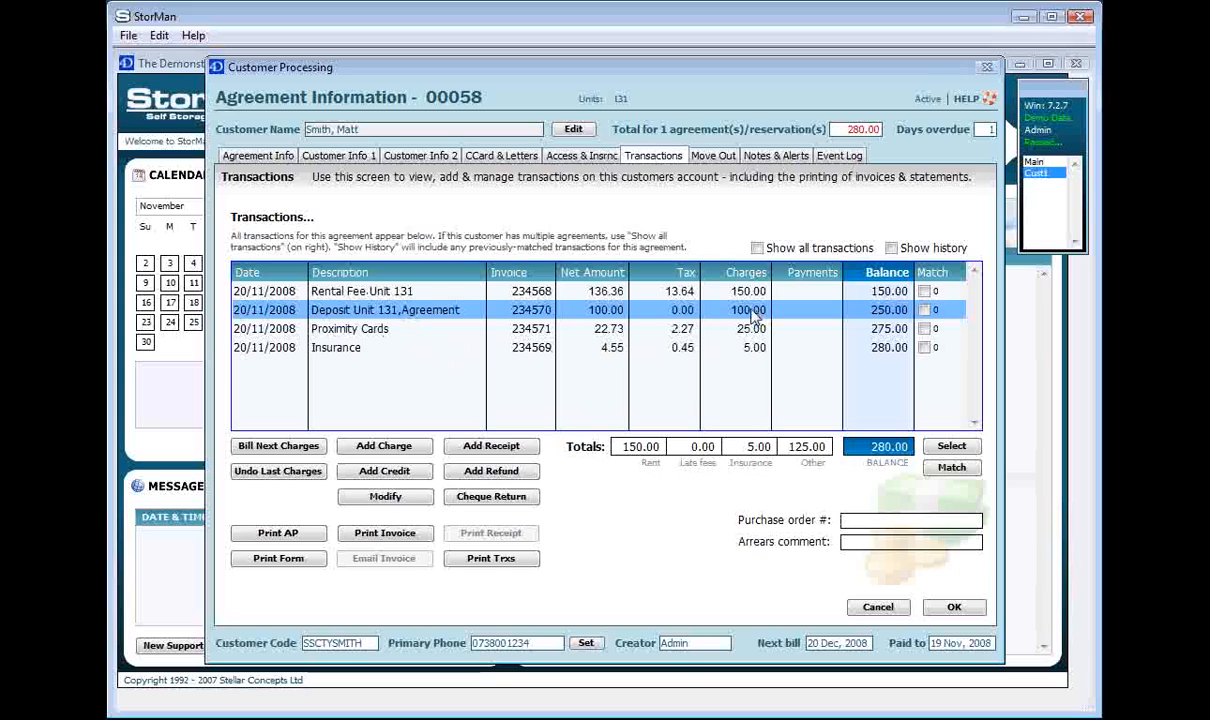
{"action": "left_click", "coordinate": [716, 327]}
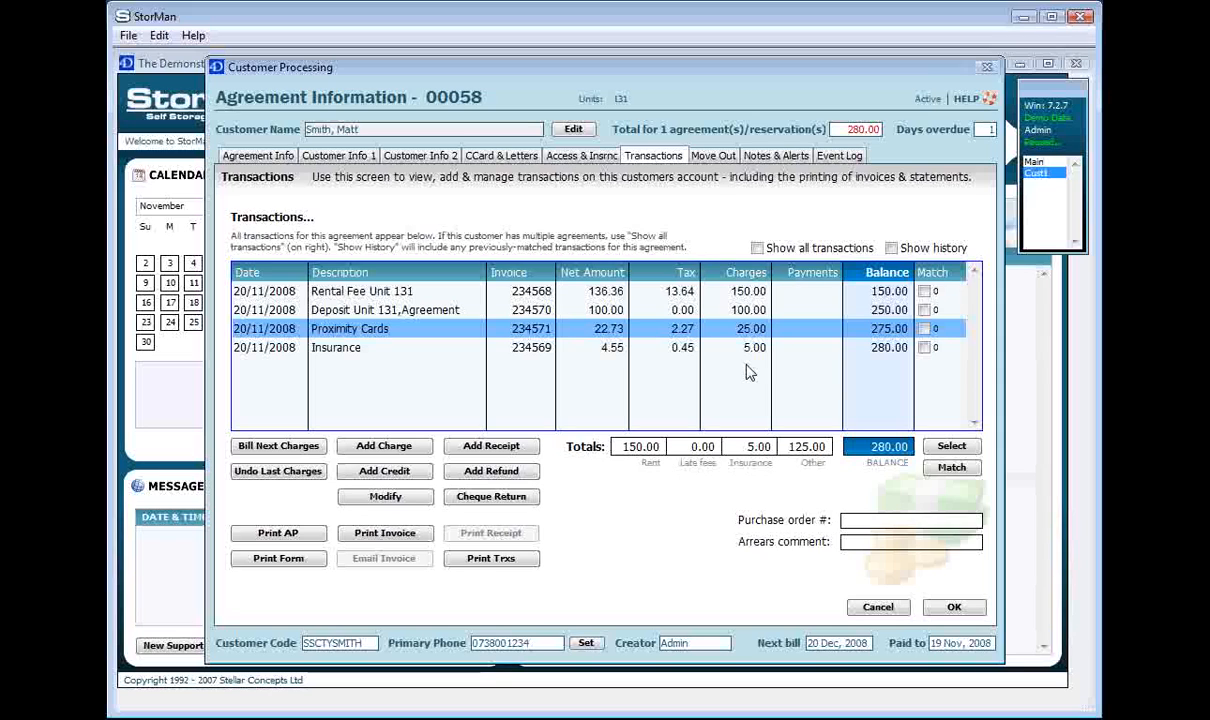
{"action": "left_click", "coordinate": [706, 347]}
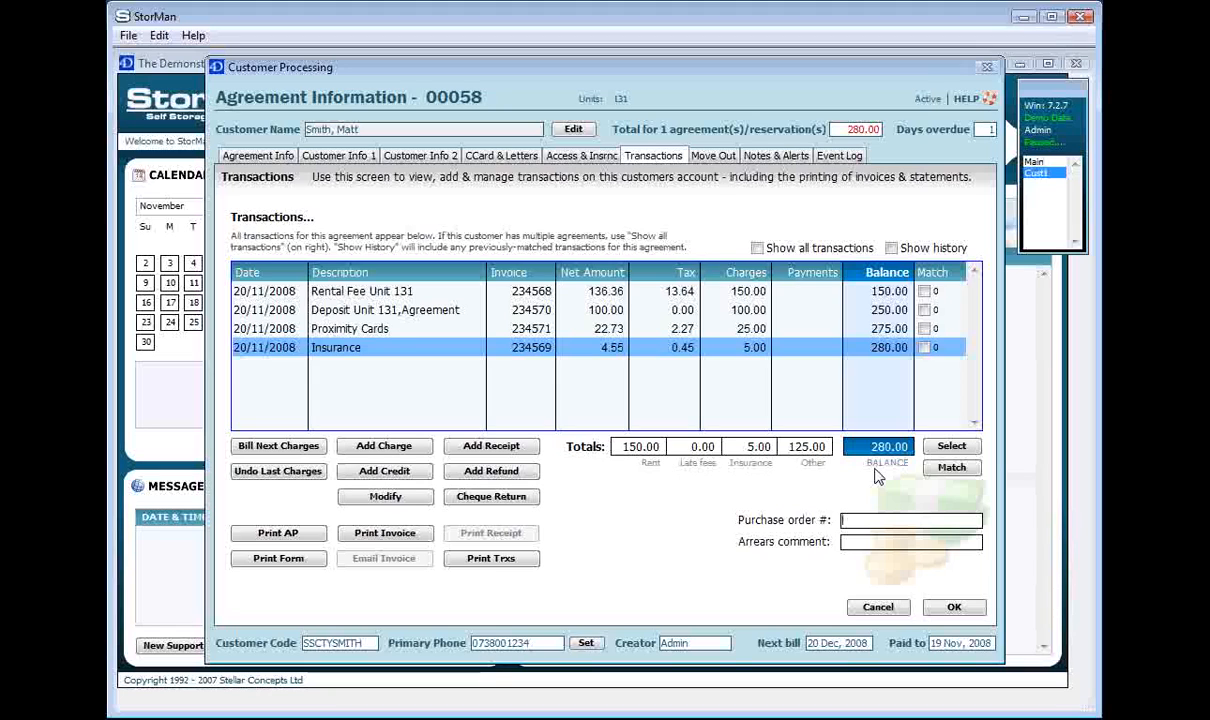
Record a 100.00 cash receipt on agreement 00058
{"action": "left_click", "coordinate": [528, 452]}
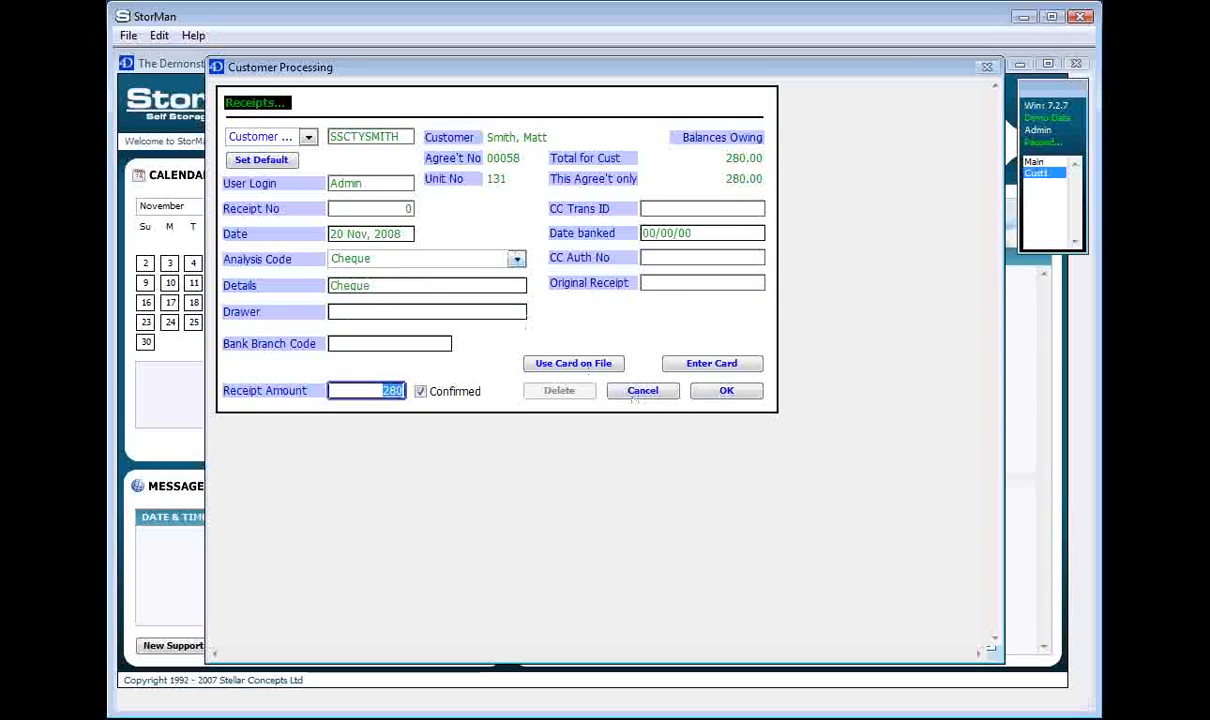
{"action": "left_click", "coordinate": [516, 259]}
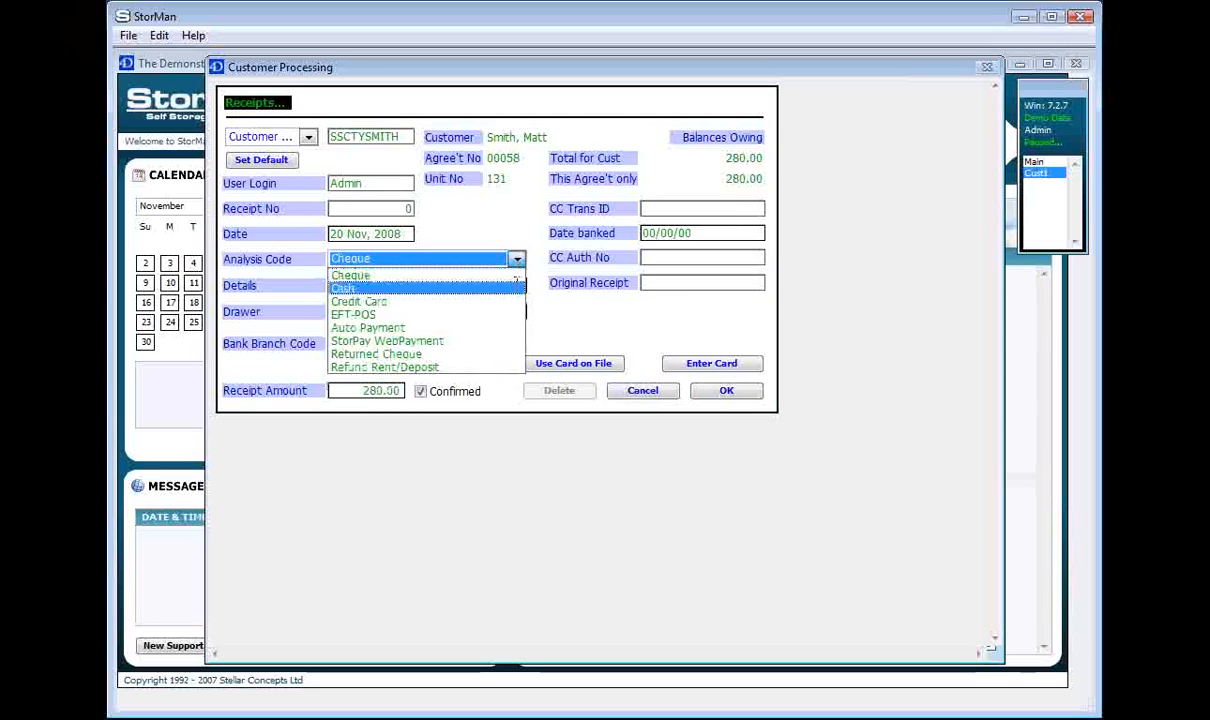
{"action": "left_click", "coordinate": [517, 286]}
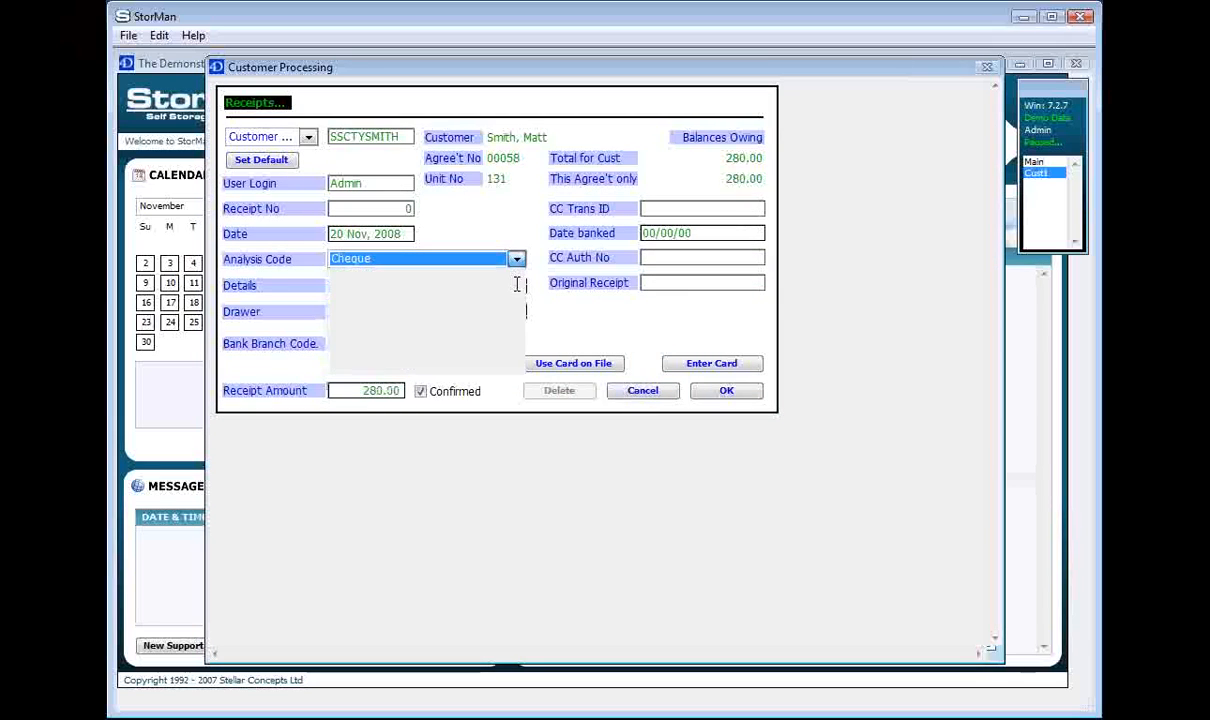
{"action": "left_click", "coordinate": [346, 392]}
{"action": "type", "text": "100"}
{"action": "key", "text": "Tab"}
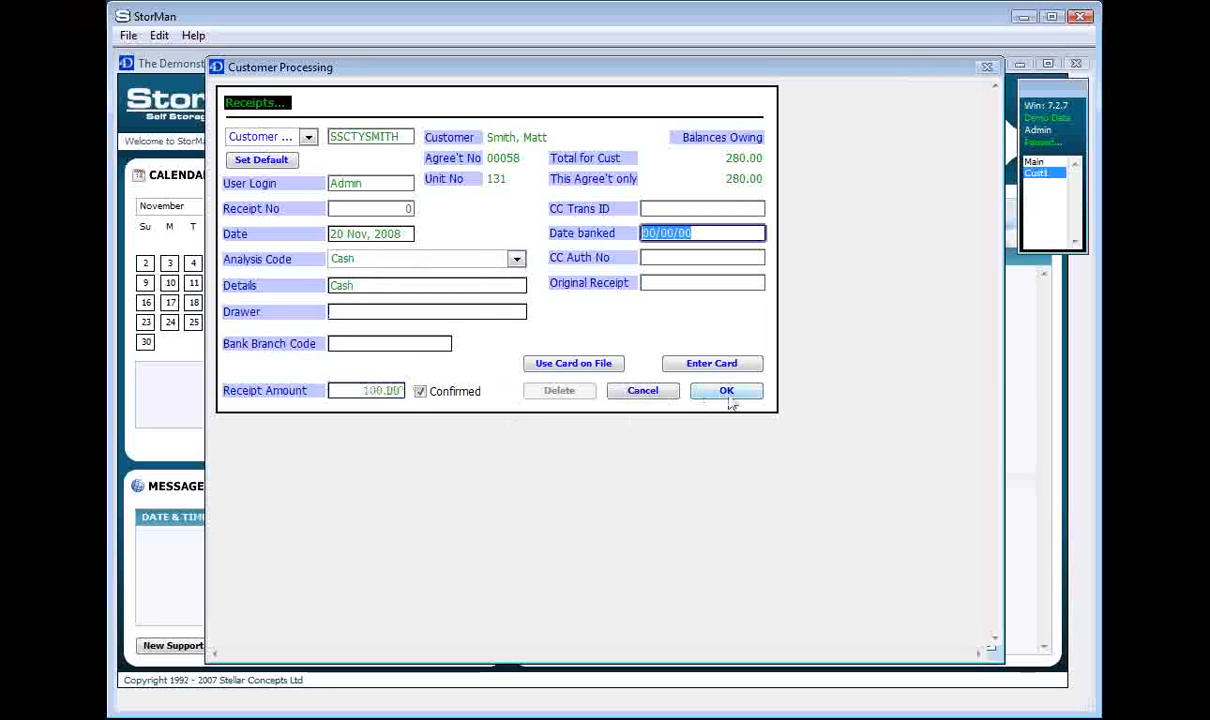
{"action": "left_click", "coordinate": [726, 391]}
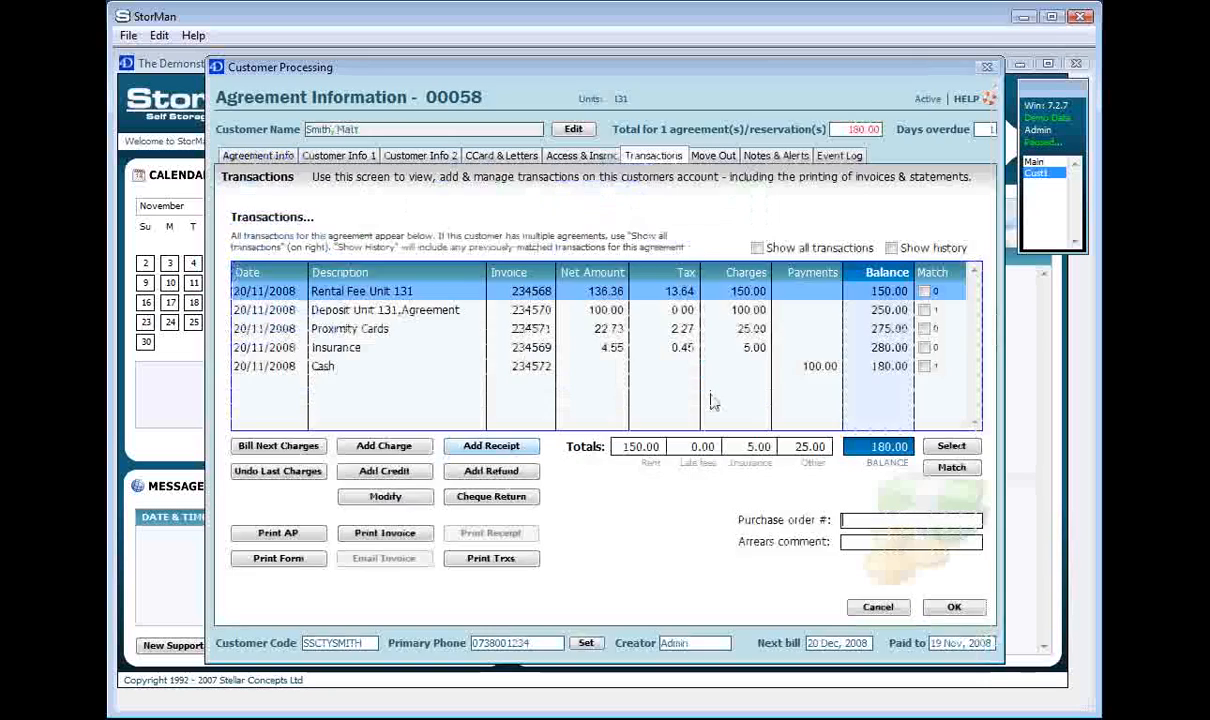
Record a 180.00 cheque receipt, clearing the balance to 0.00
{"action": "left_click", "coordinate": [500, 447]}
{"action": "left_click", "coordinate": [455, 259]}
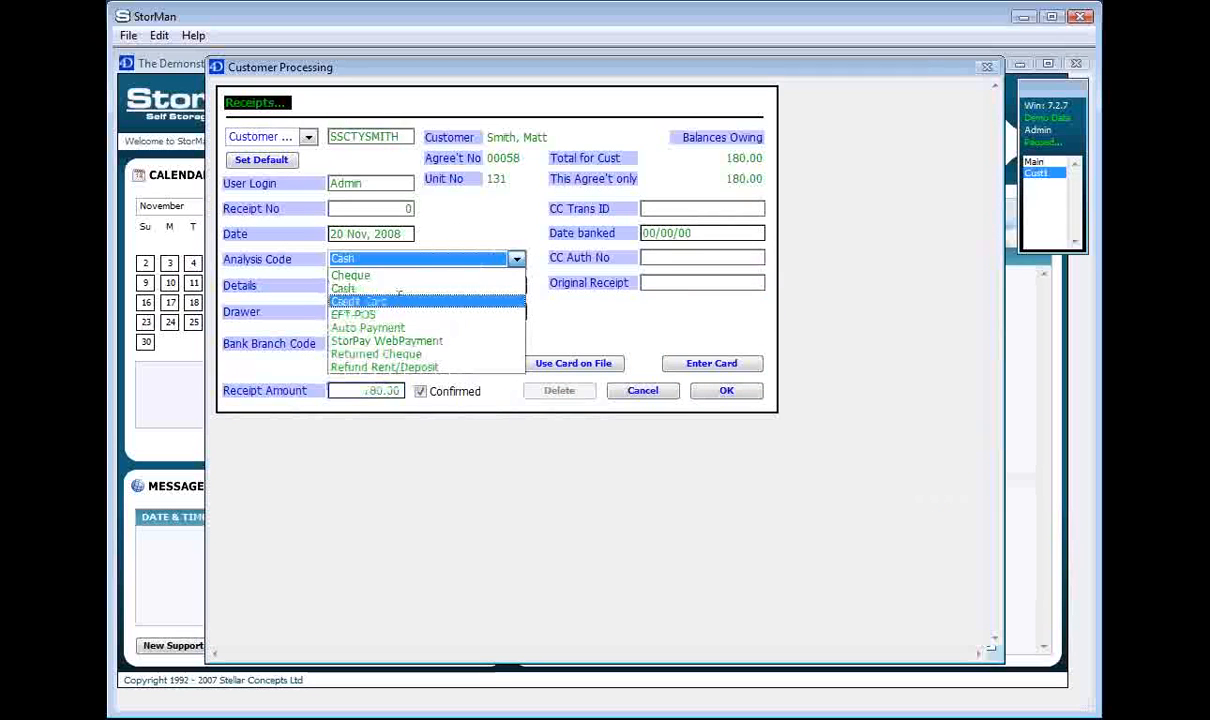
{"action": "left_click", "coordinate": [368, 273]}
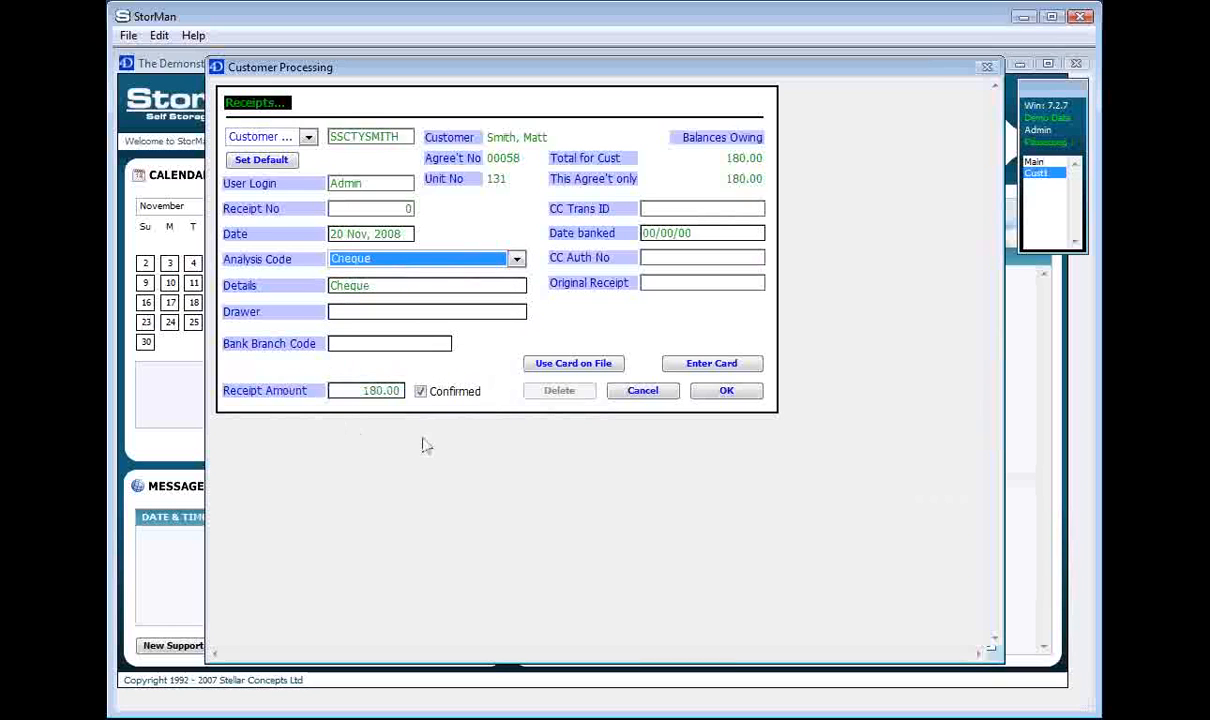
{"action": "left_click", "coordinate": [752, 393]}
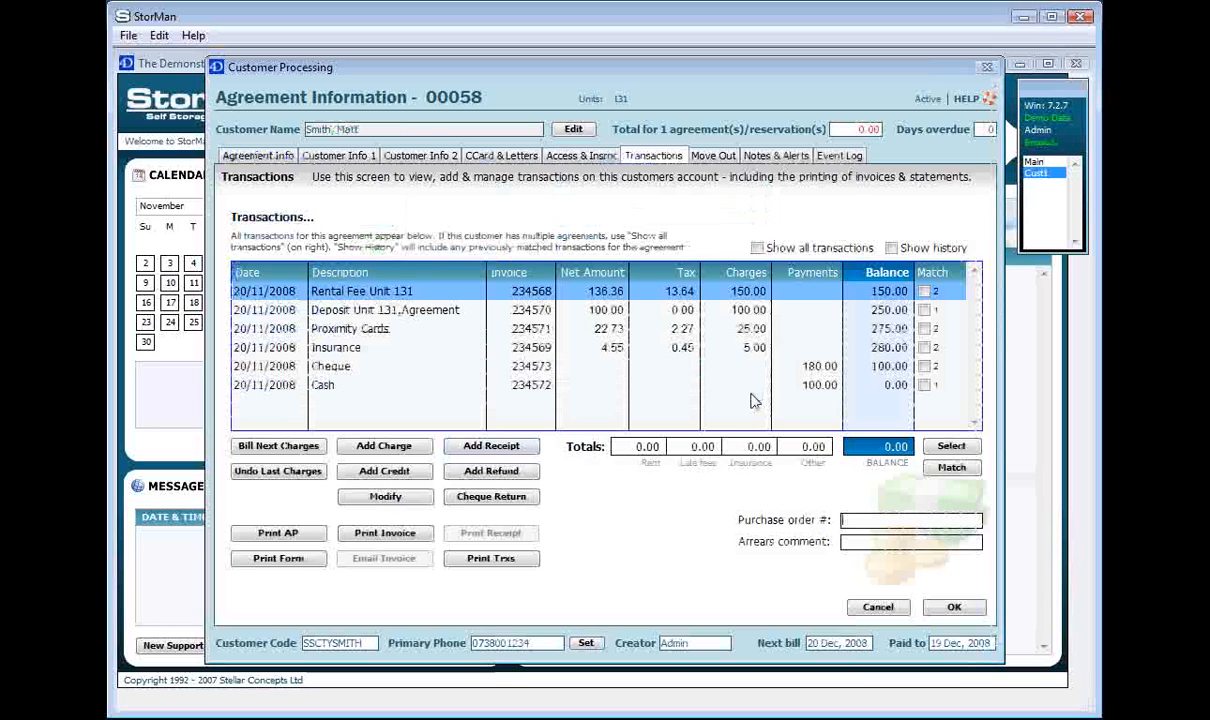
{"action": "left_click", "coordinate": [400, 368]}
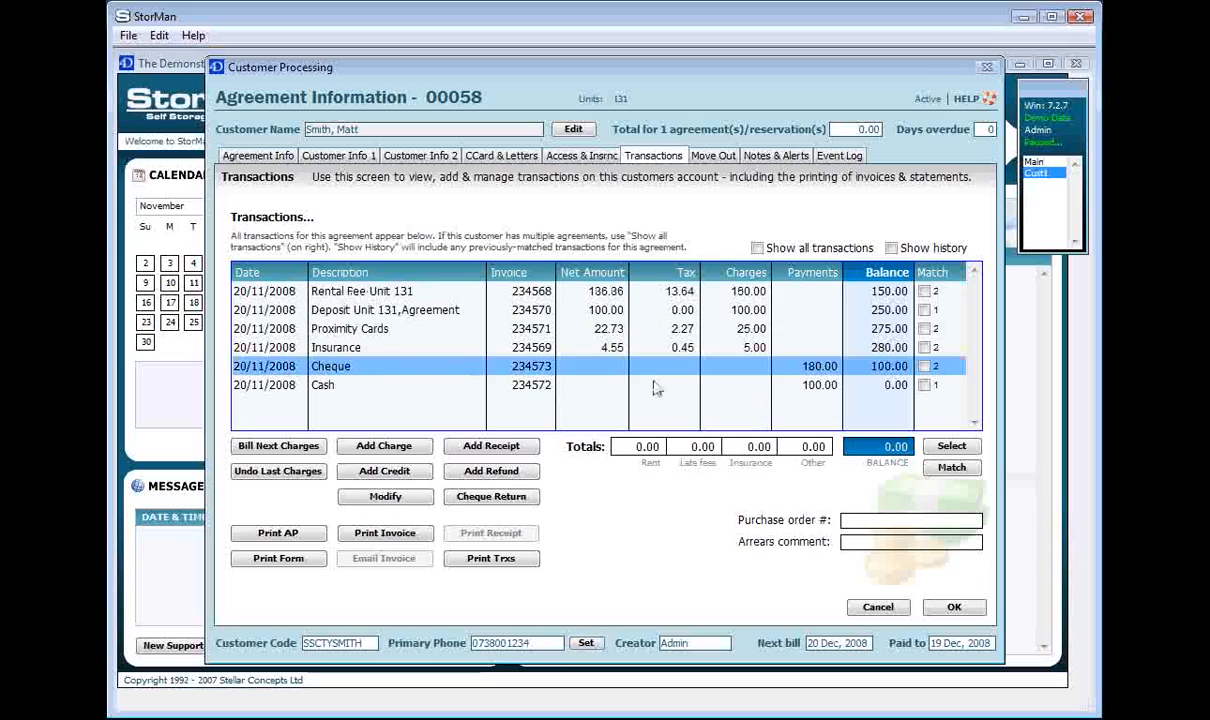
{"action": "left_click", "coordinate": [812, 388]}
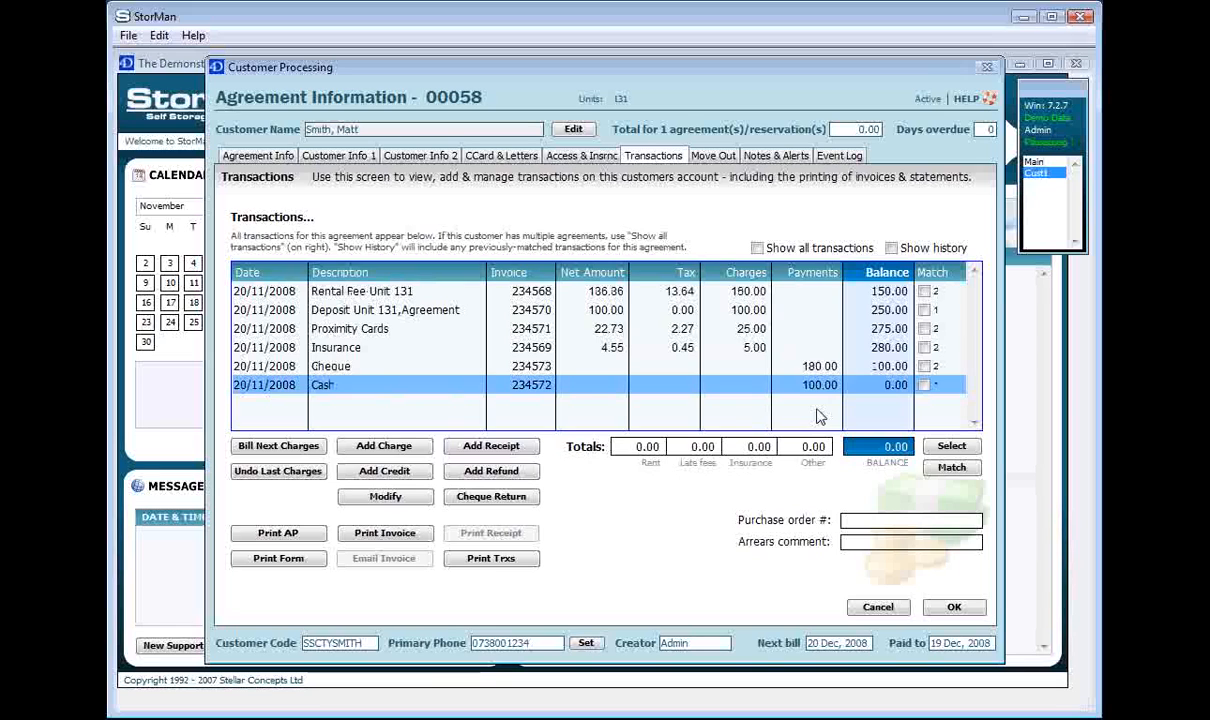
{"action": "left_click", "coordinate": [602, 403]}
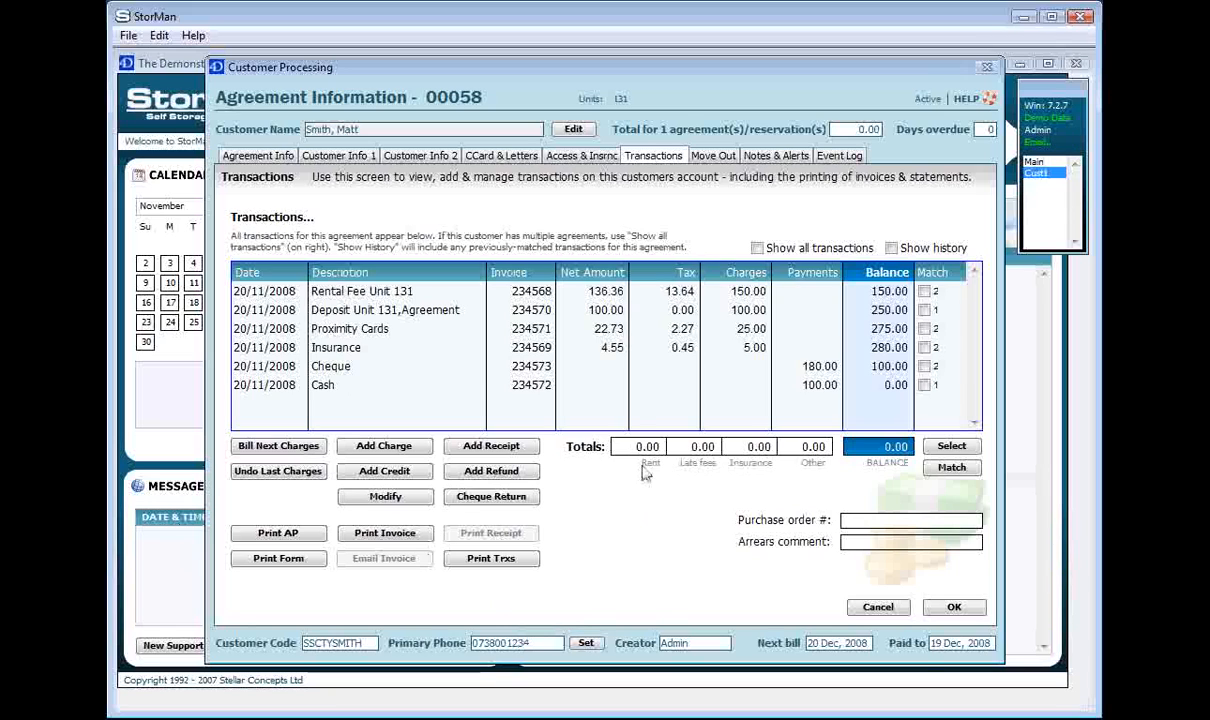
{"action": "left_click", "coordinate": [280, 447]}
Add a 30.00 'Large Lock x 2' charge with quantity 2 to agreement 00058
{"action": "left_click", "coordinate": [413, 455]}
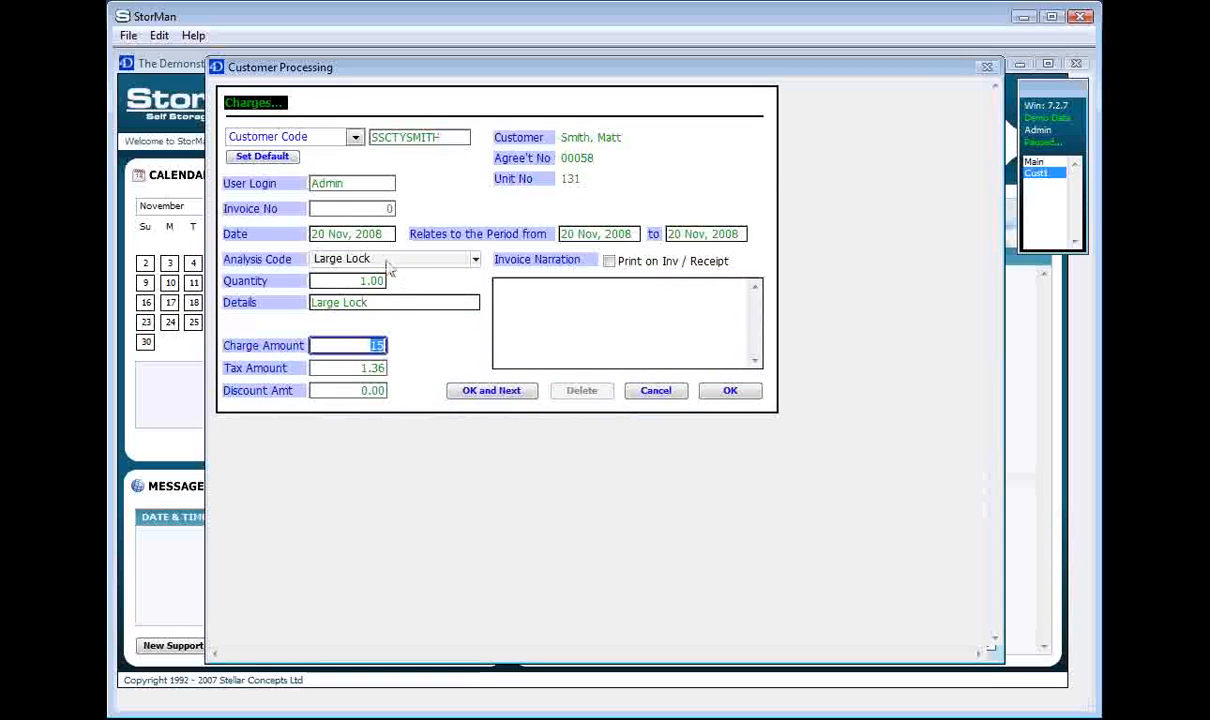
{"action": "left_click", "coordinate": [348, 282]}
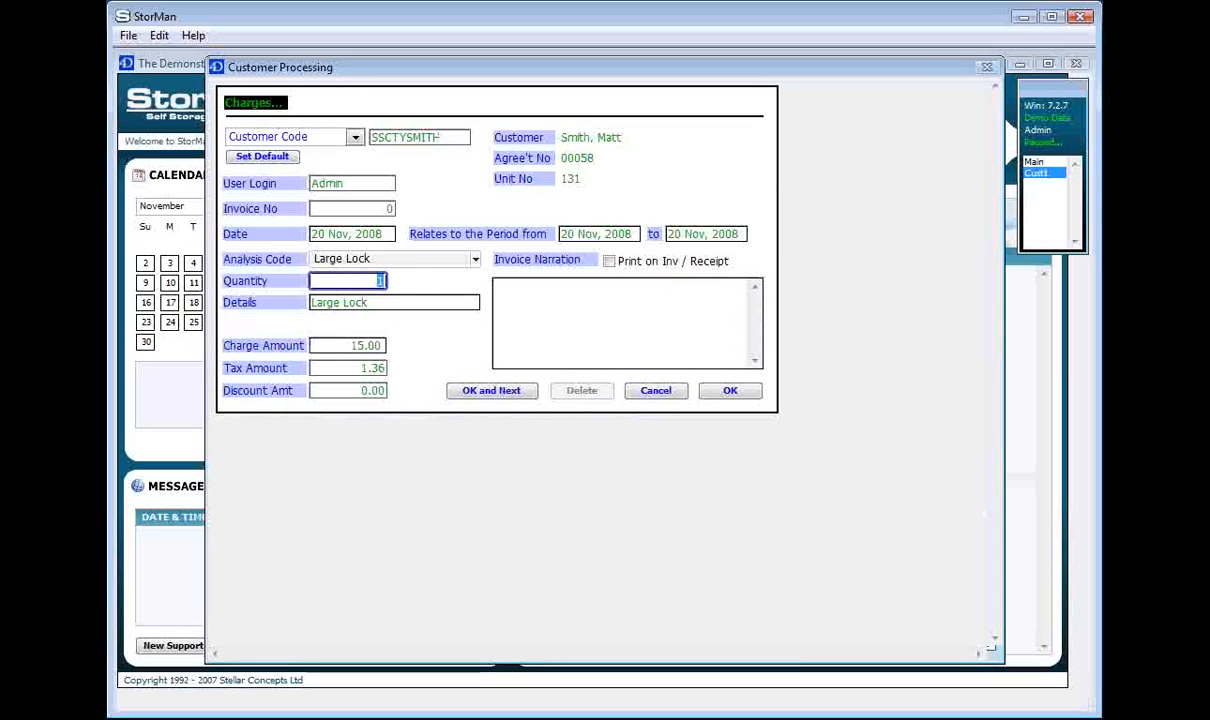
{"action": "type", "text": "2"}
{"action": "key", "text": "Tab"}
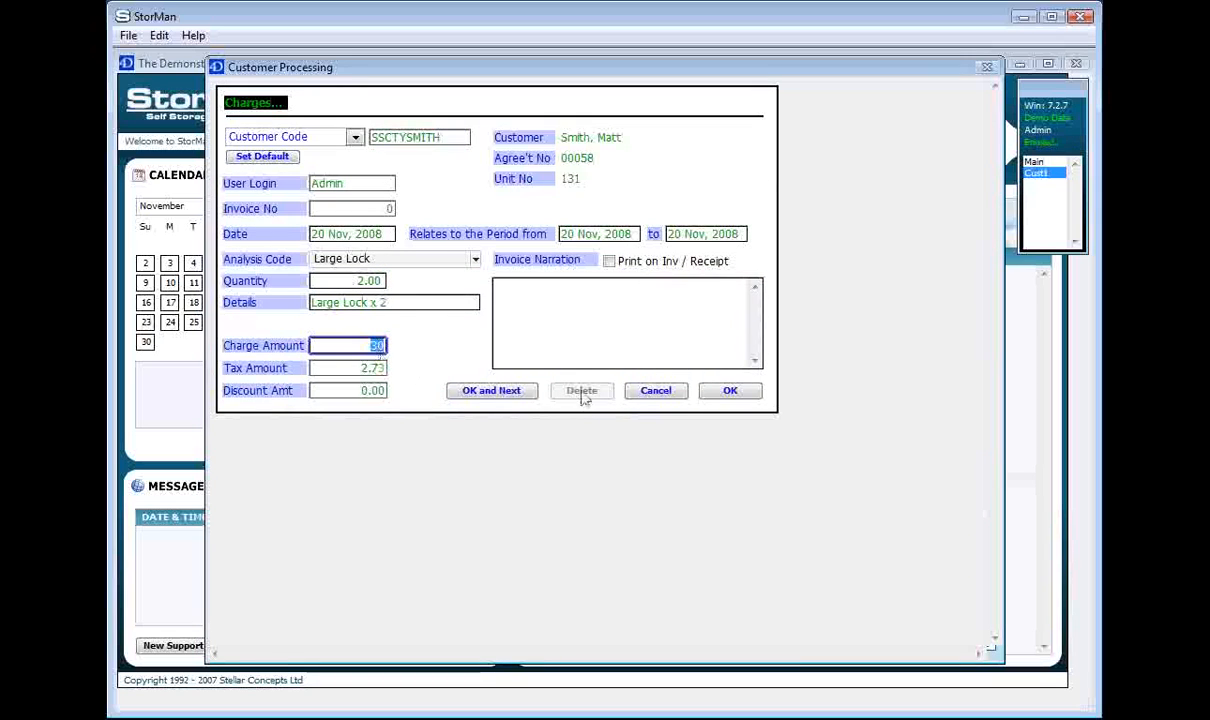
{"action": "left_click", "coordinate": [729, 391]}
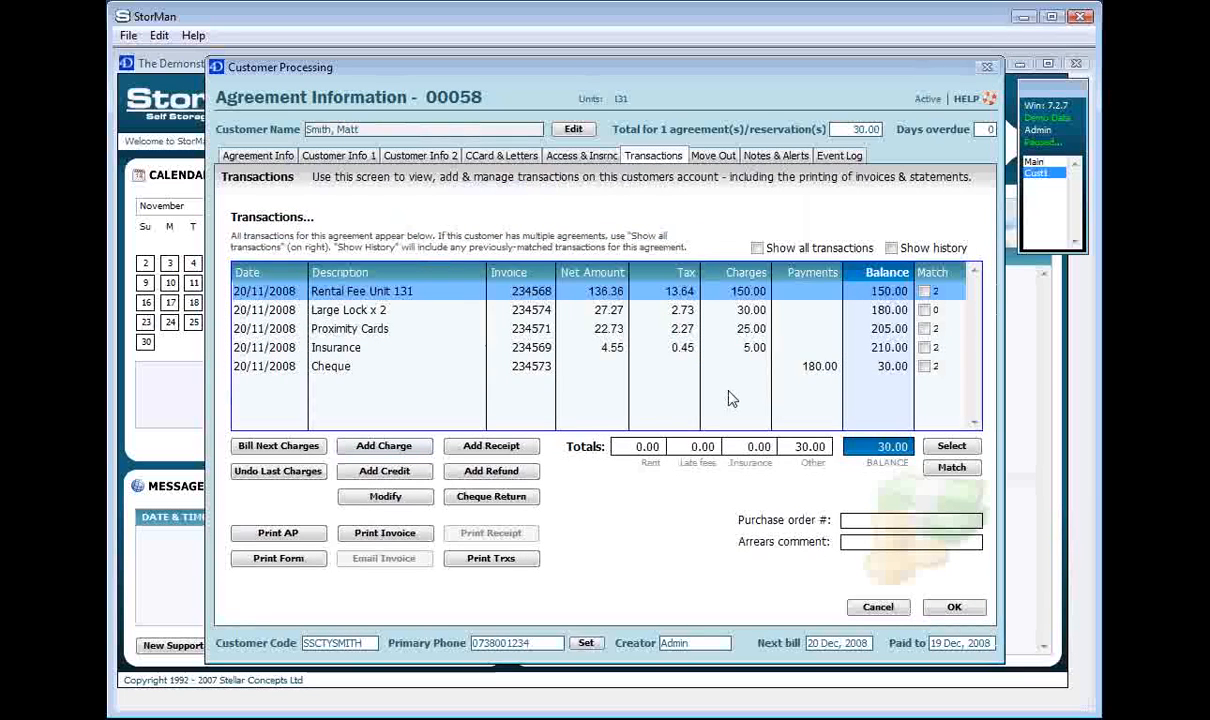
Record a matching 30.00 cash receipt, keeping the balance at 0.00
{"action": "left_click", "coordinate": [491, 446]}
{"action": "left_click", "coordinate": [405, 259]}
{"action": "left_click", "coordinate": [386, 288]}
{"action": "left_click", "coordinate": [720, 393]}
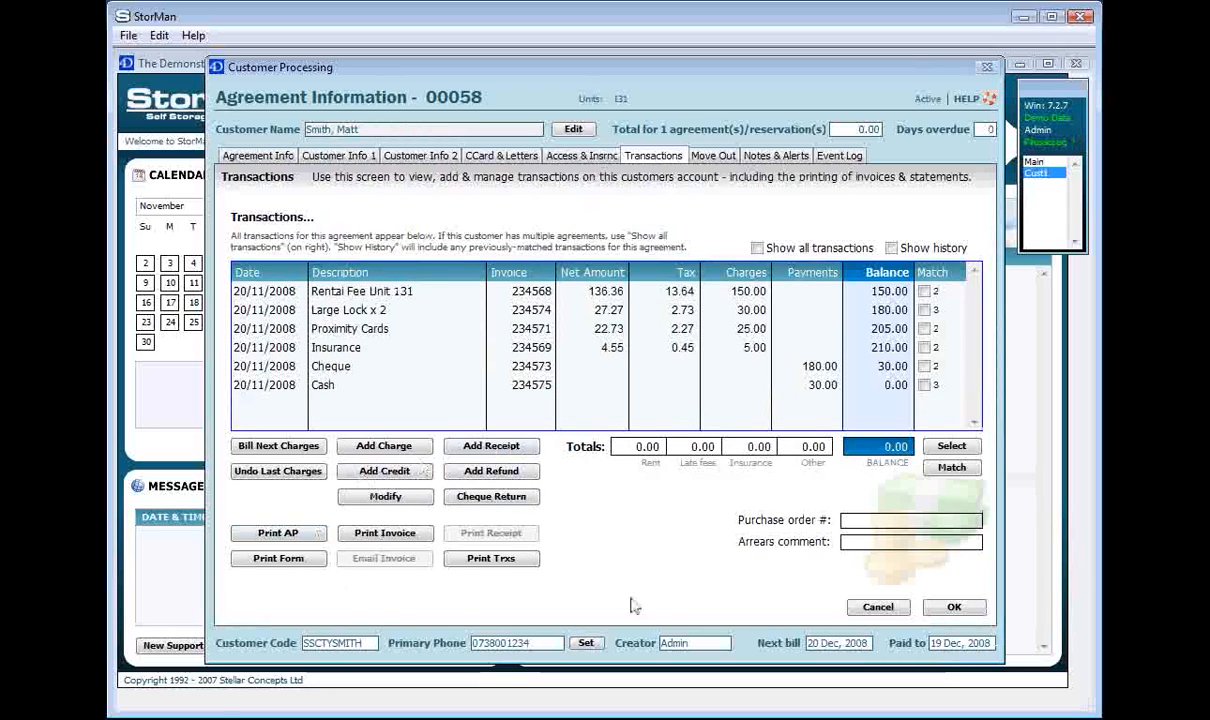
Check the empty move-out and notice-given dates on the Move Out screen and list move-out reasons
{"action": "left_click", "coordinate": [711, 158]}
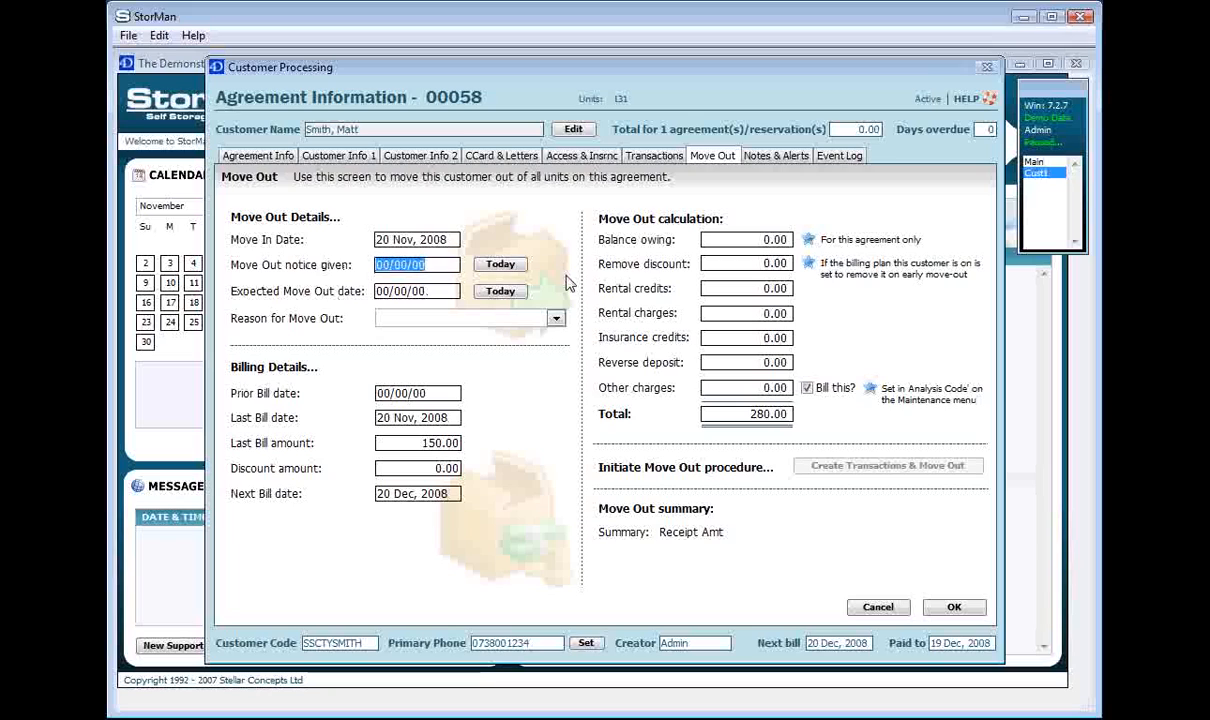
{"action": "left_click_drag", "start_coordinate": [446, 291], "coordinate": [366, 272]}
{"action": "left_click", "coordinate": [440, 291]}
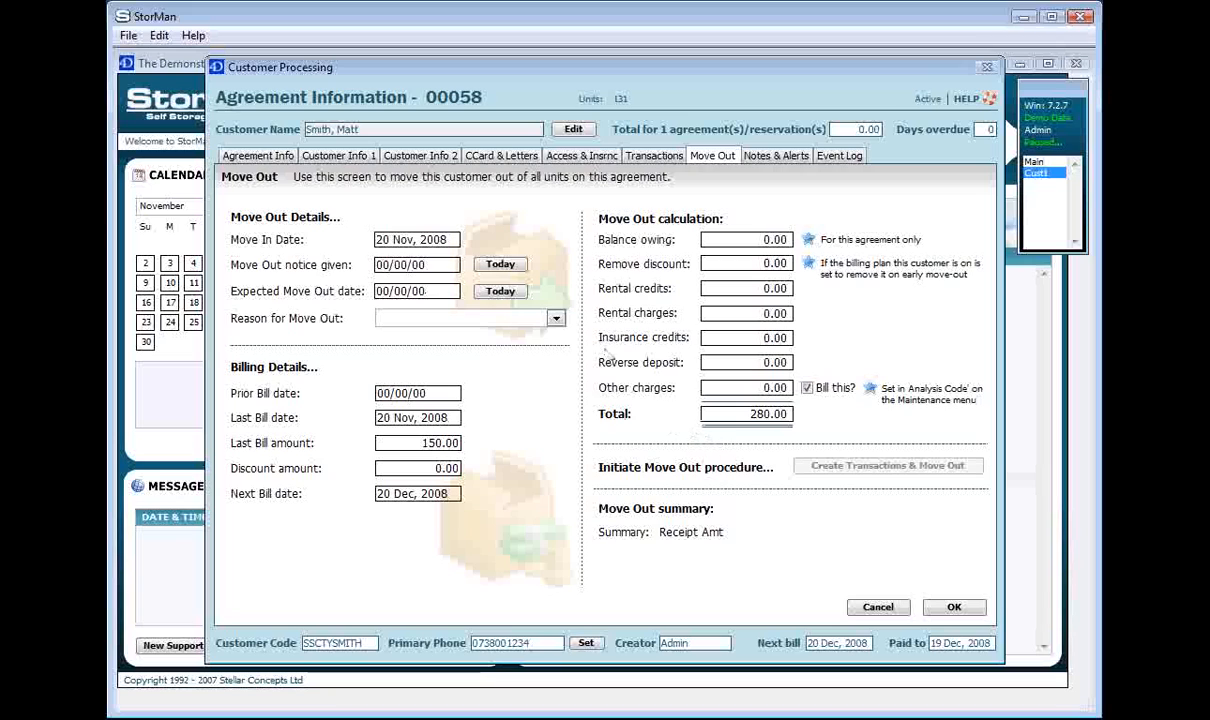
{"action": "left_click", "coordinate": [556, 319]}
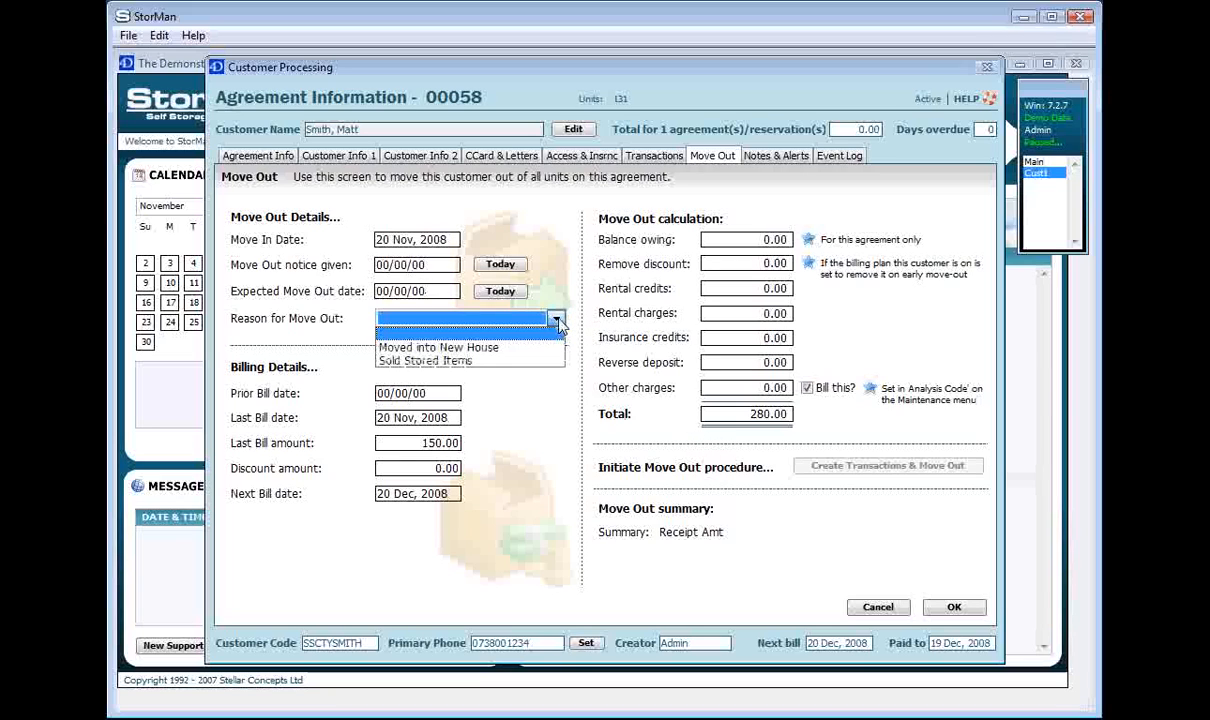
Choose Sold Stored Items as the move-out reason, then go to Notes & Alerts
{"action": "left_click", "coordinate": [518, 361]}
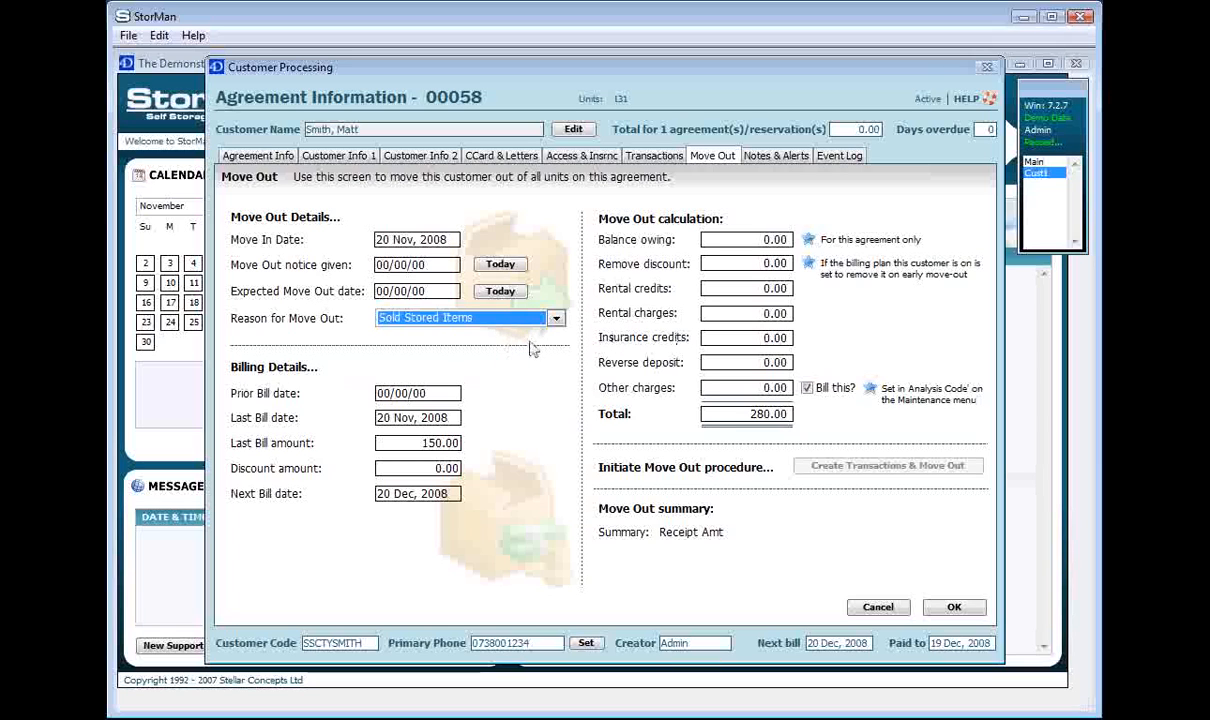
{"action": "left_click", "coordinate": [789, 158]}
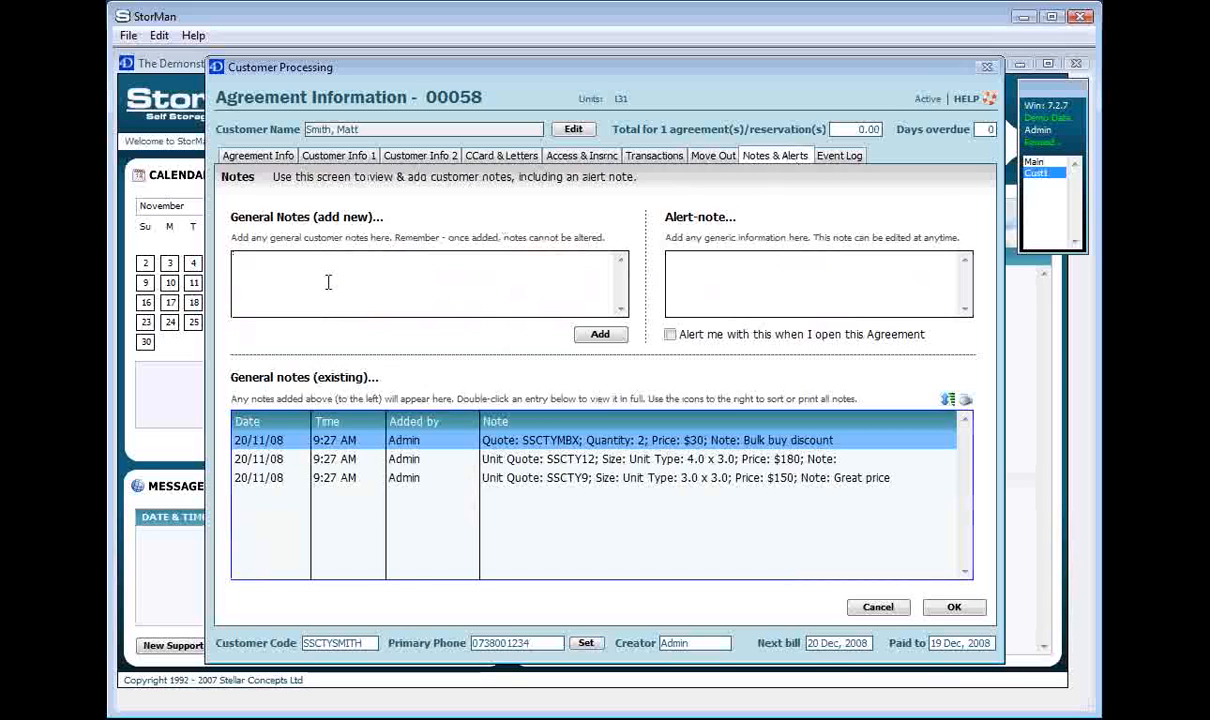
Add the general note 'Left a message on machine.' and view the SSCTYMBX quote note
{"action": "type", "text": "ft a message on machine."}
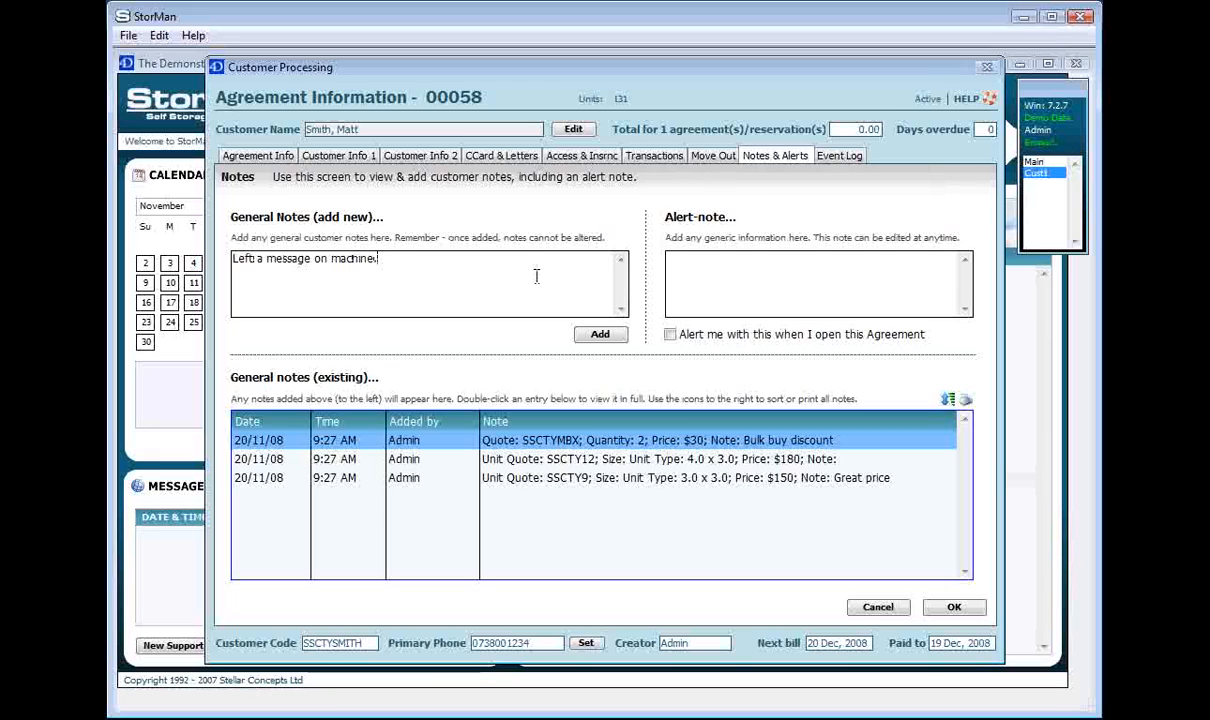
{"action": "left_click", "coordinate": [605, 334]}
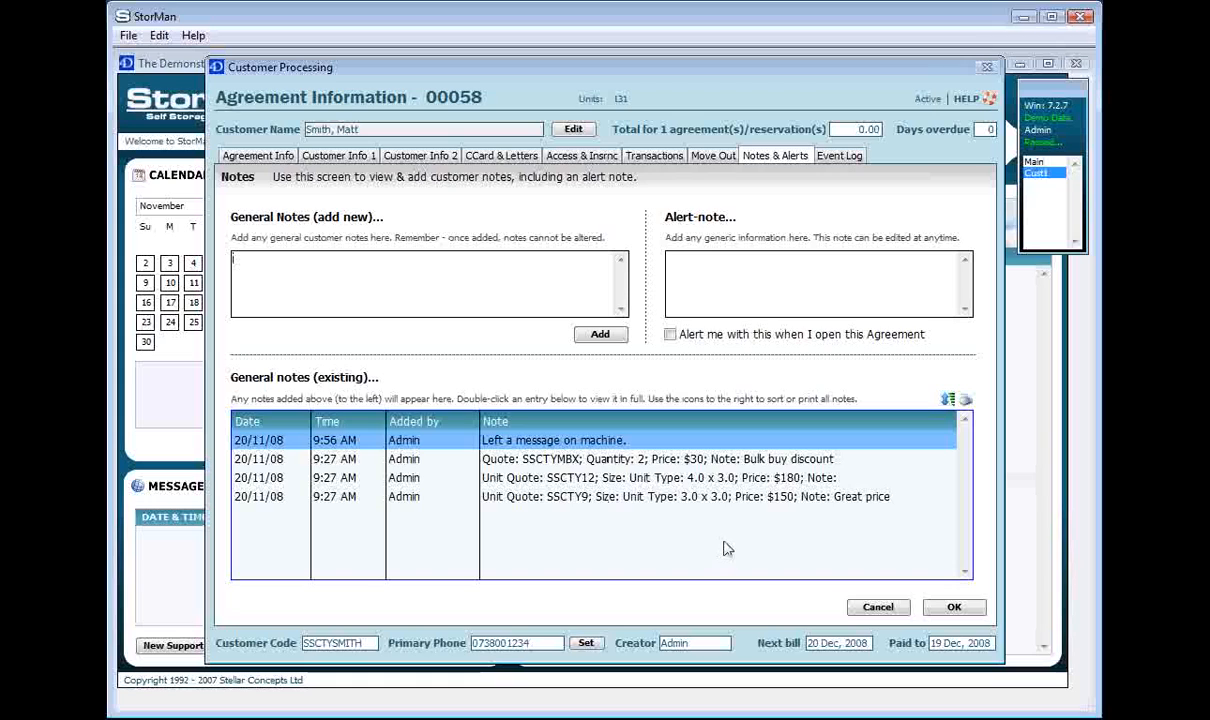
{"action": "left_click", "coordinate": [716, 462]}
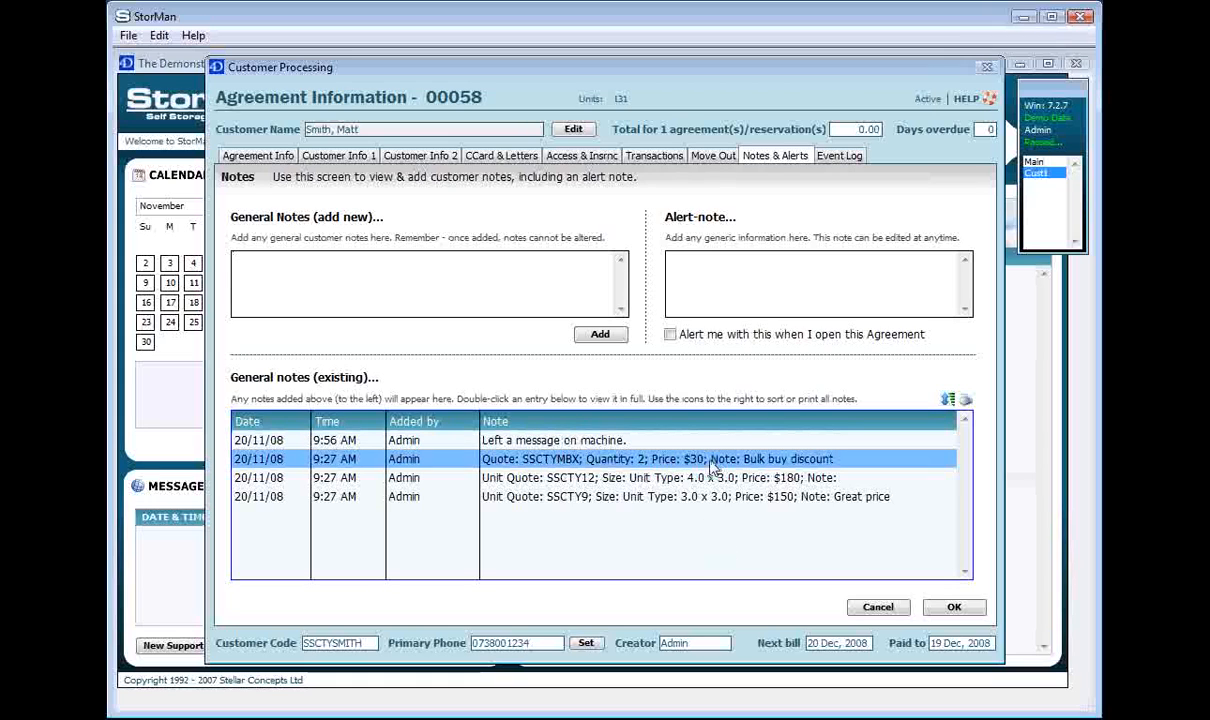
{"action": "left_click", "coordinate": [583, 474]}
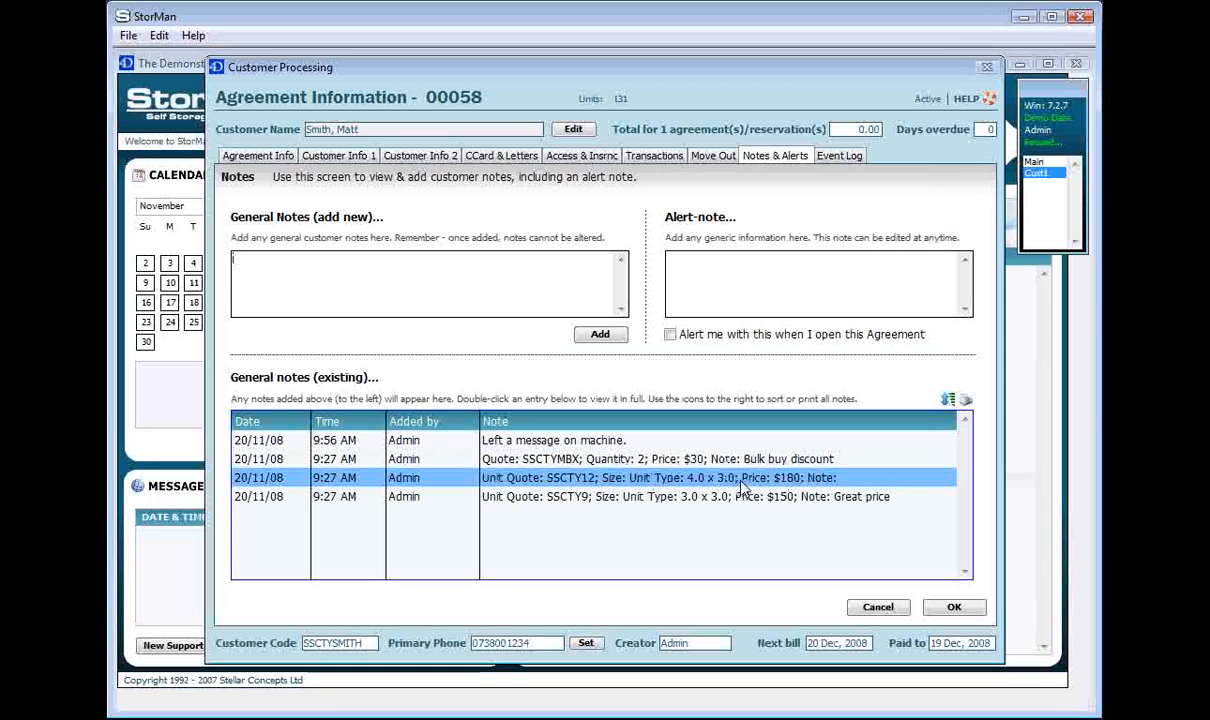
{"action": "left_click", "coordinate": [740, 500]}
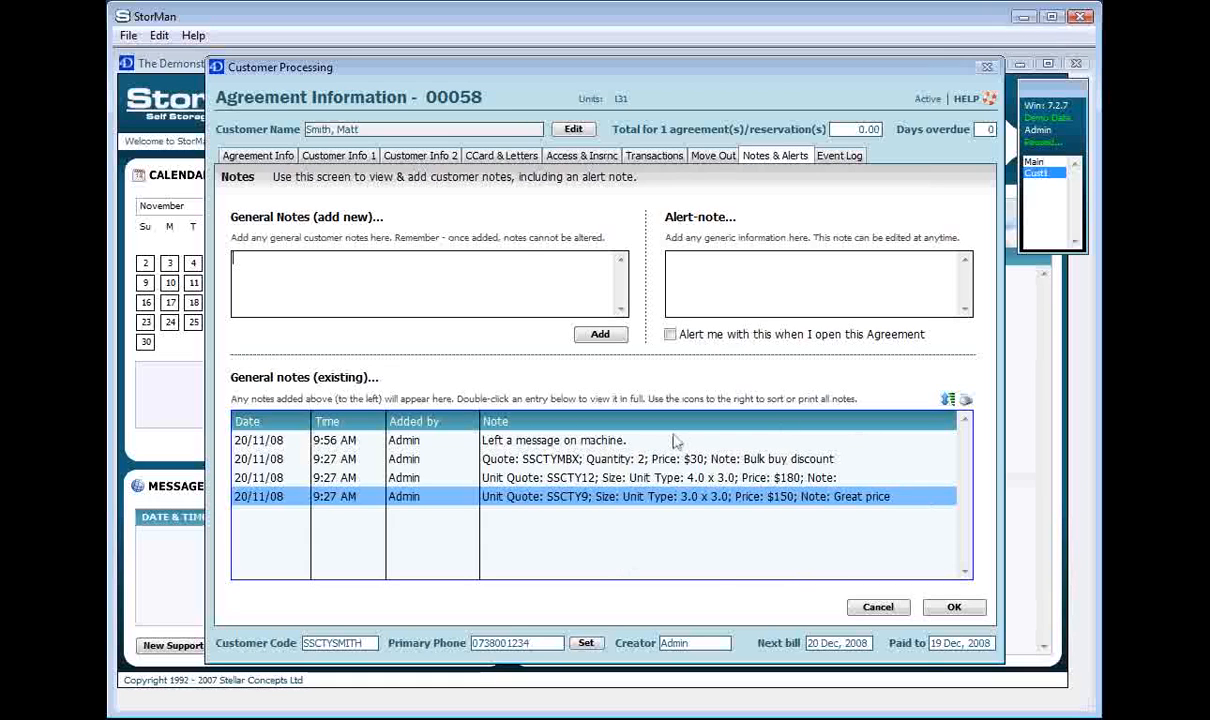
{"action": "left_click", "coordinate": [756, 480]}
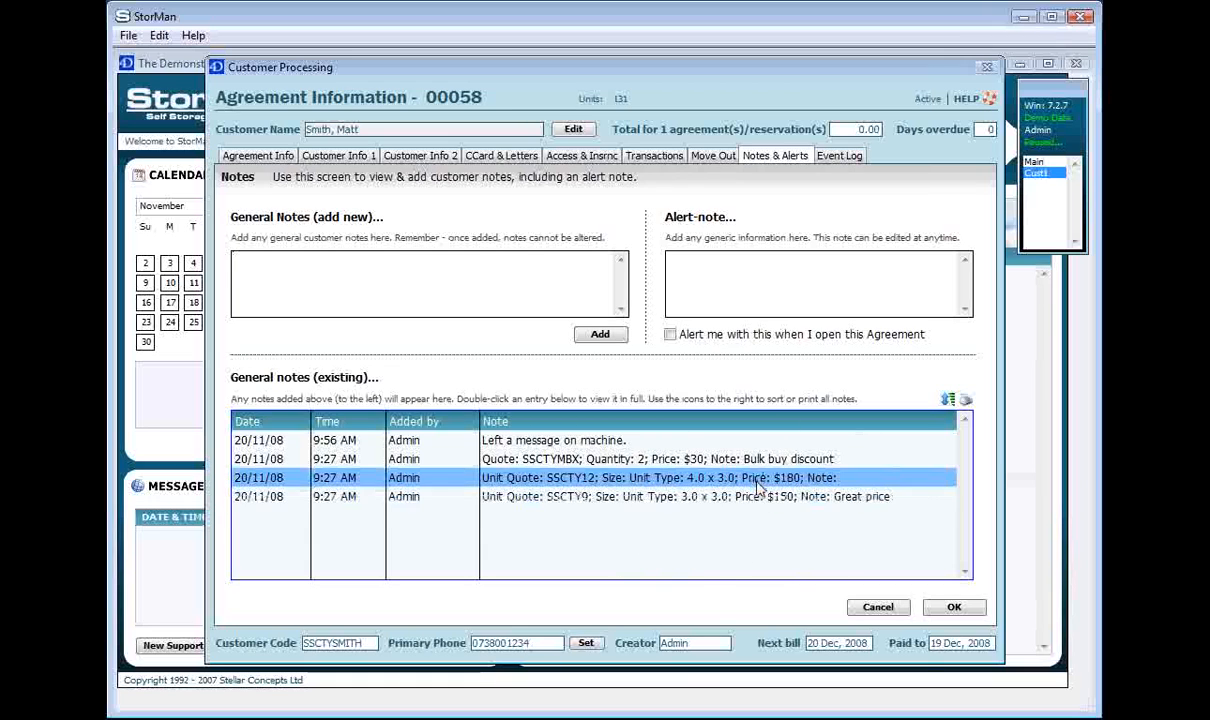
{"action": "left_click", "coordinate": [759, 506]}
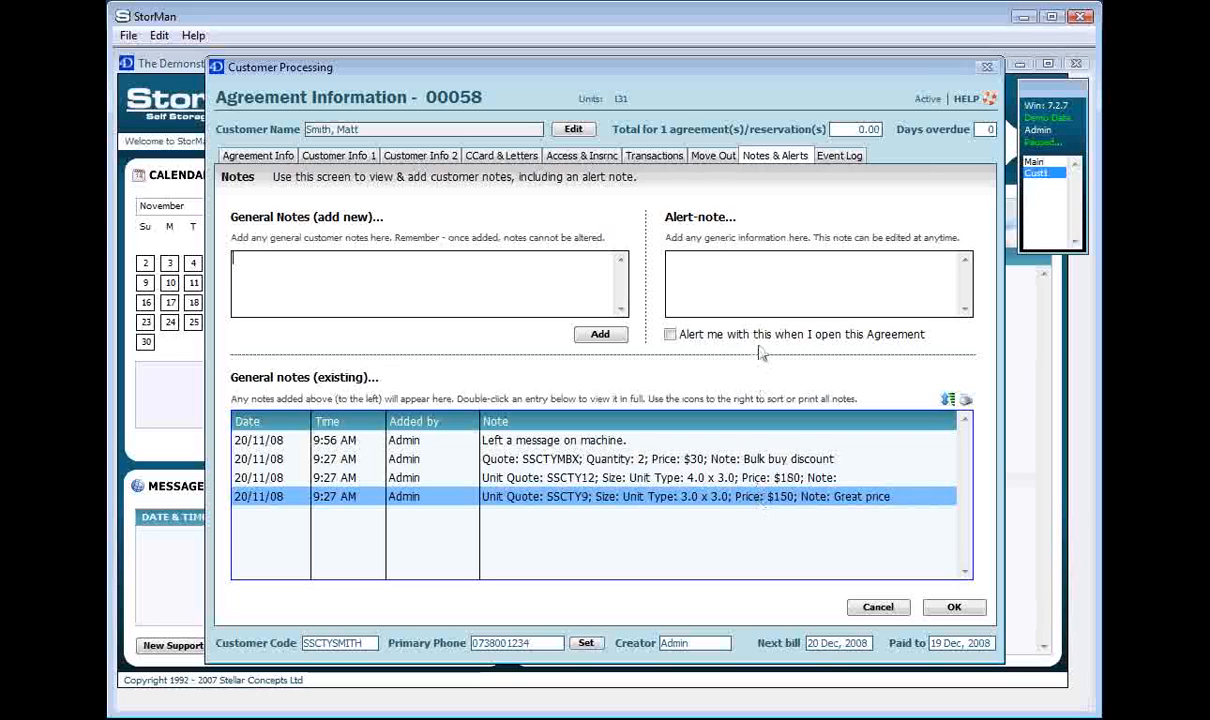
{"action": "left_click", "coordinate": [765, 291]}
Set alert note 'Do not let this customer pay by cheque' to show on opening, and save
{"action": "type", "text": "D"}
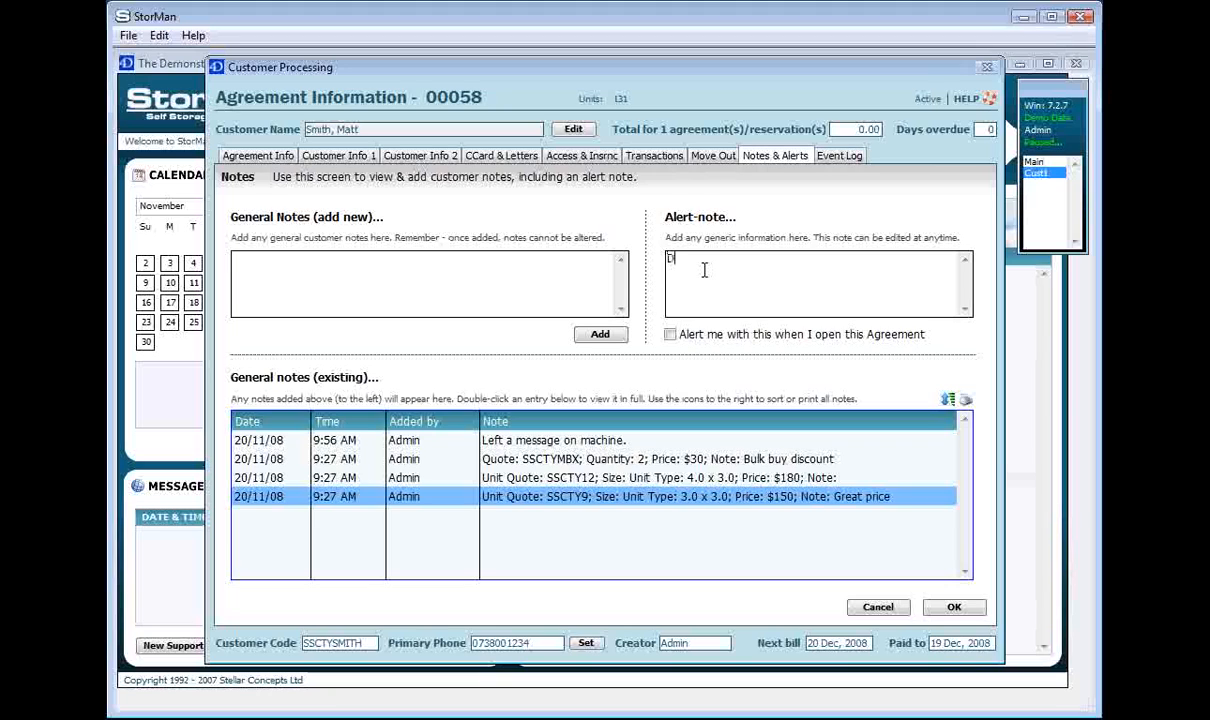
{"action": "type", "text": "o not let this customer pay by cheque"}
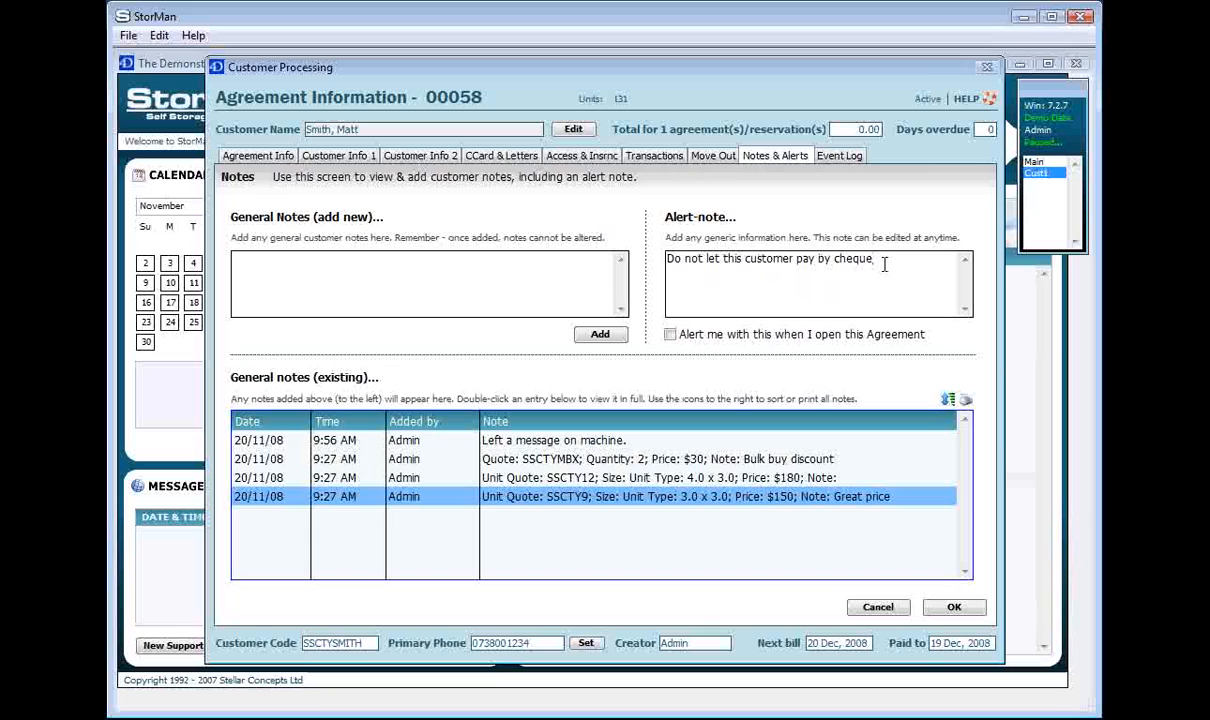
{"action": "left_click", "coordinate": [670, 334]}
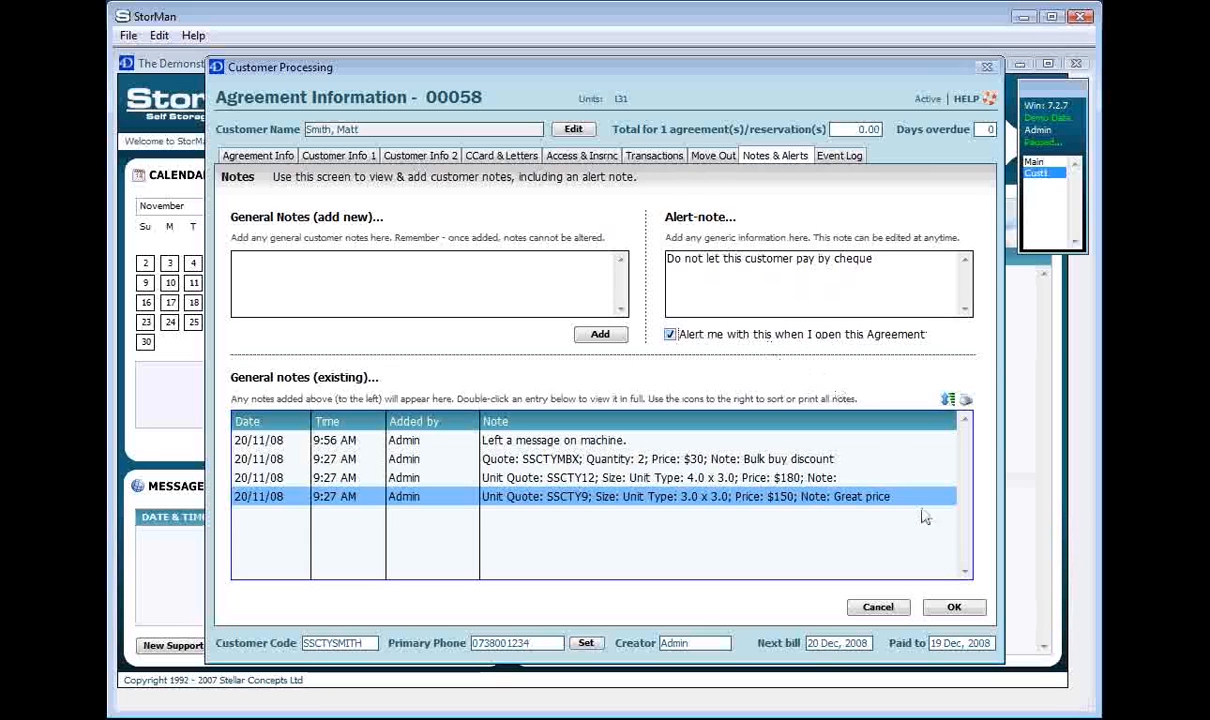
{"action": "left_click", "coordinate": [965, 609]}
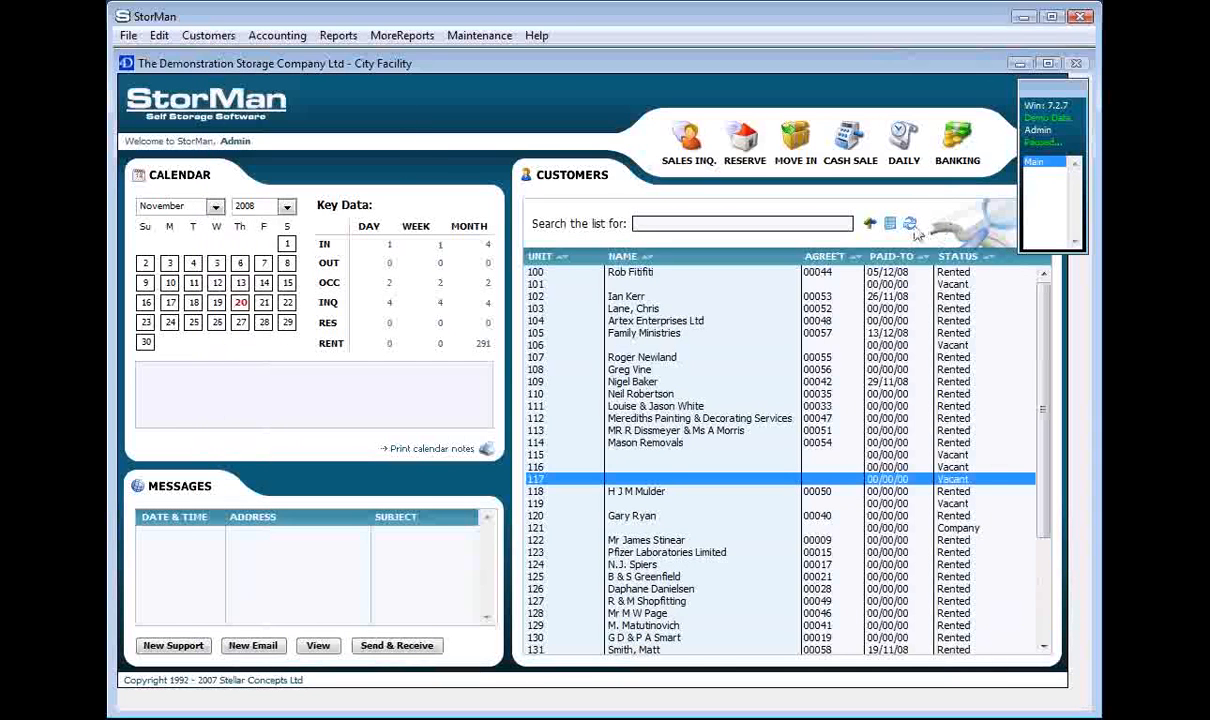
Search for the customer by name, open agreement 00058, dismiss its cheque alert, and view its notes
{"action": "type", "text": "matt"}
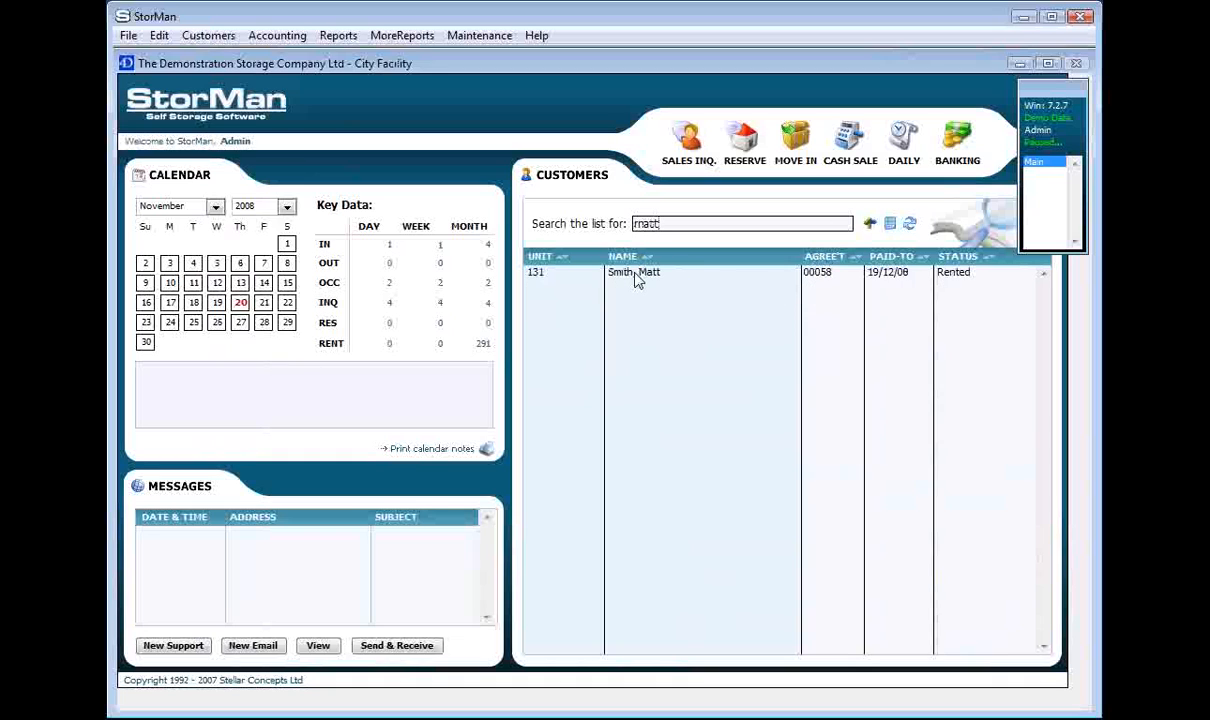
{"action": "double_click", "coordinate": [636, 275]}
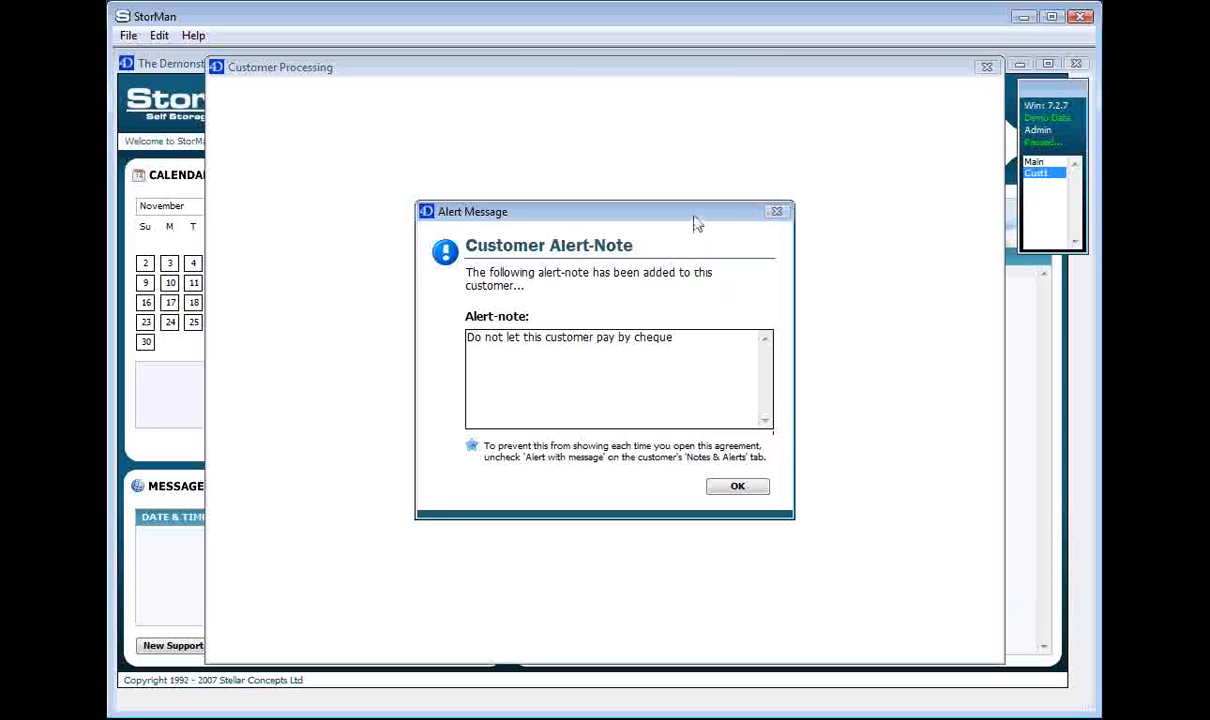
{"action": "left_click_drag", "start_coordinate": [693, 215], "coordinate": [663, 219]}
{"action": "left_click_drag", "start_coordinate": [566, 216], "coordinate": [590, 211]}
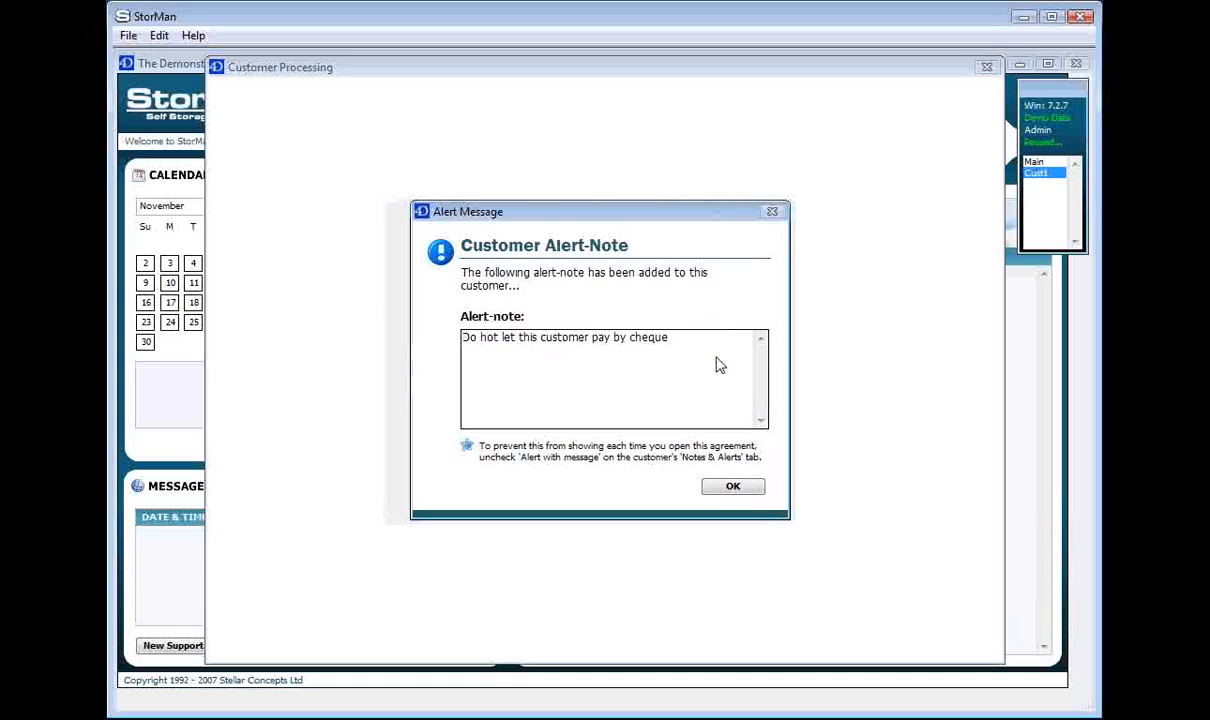
{"action": "left_click", "coordinate": [748, 486]}
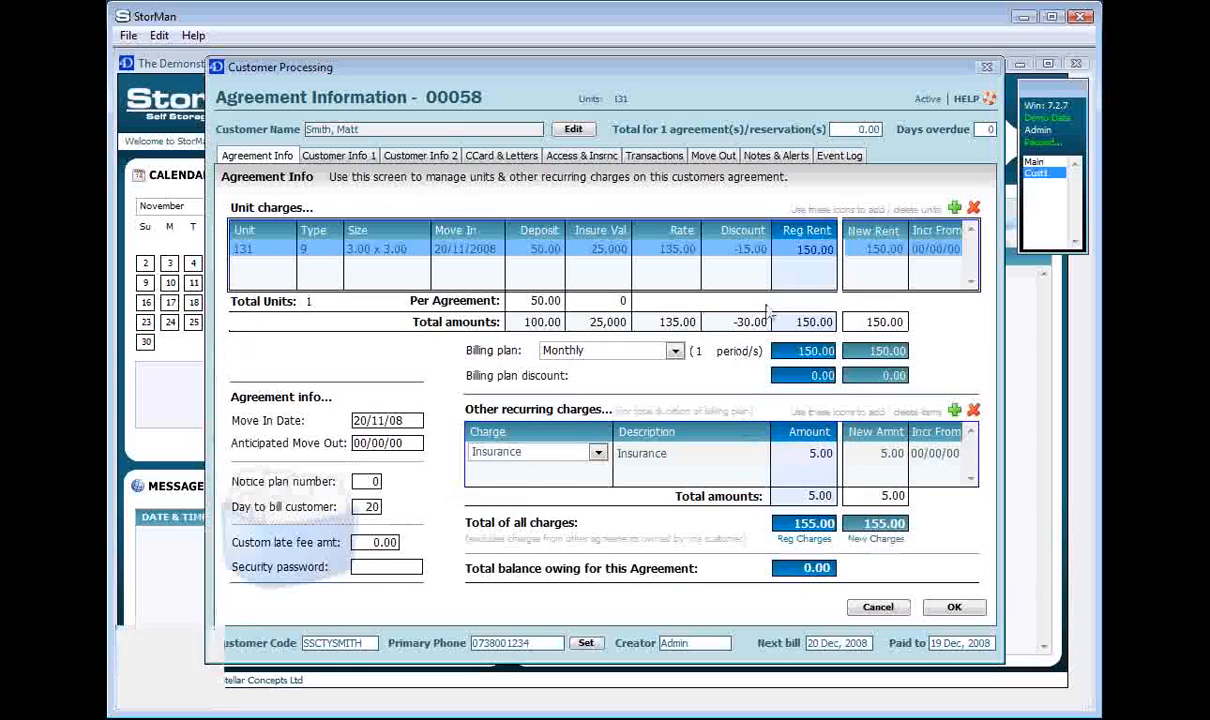
{"action": "left_click", "coordinate": [765, 156]}
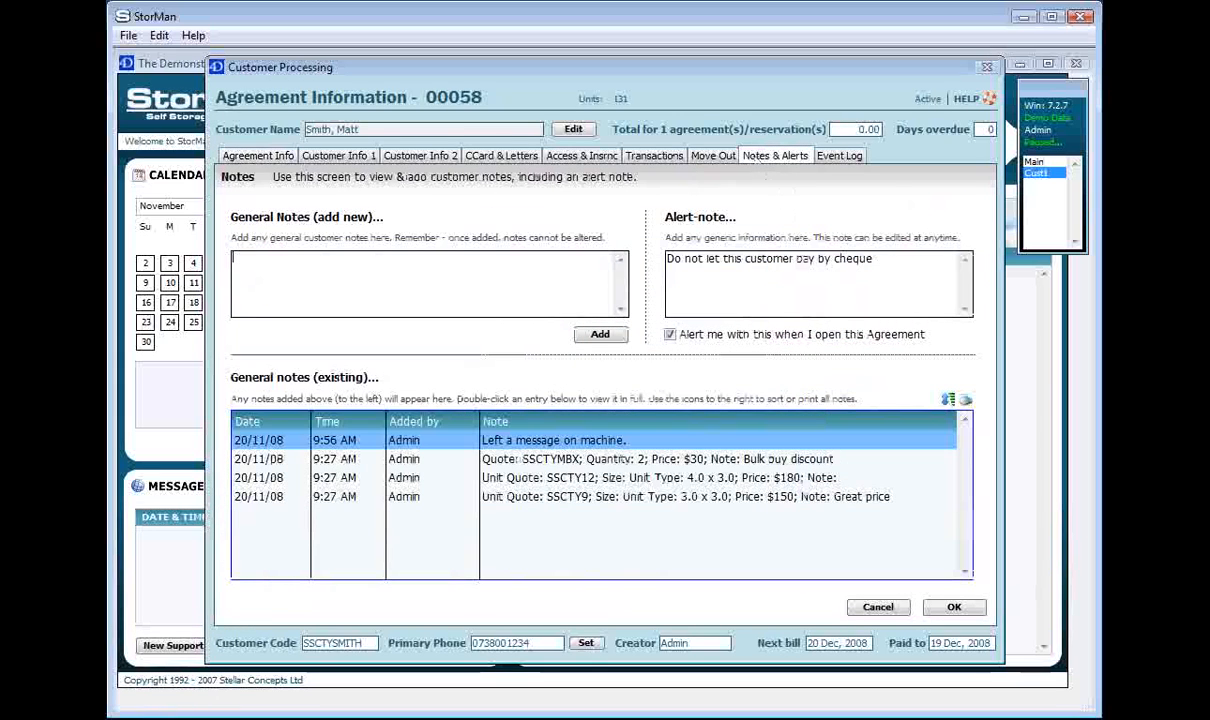
Turn off the alert-on-open option and delete the customer's alert-note text
{"action": "left_click", "coordinate": [670, 334]}
{"action": "left_click_drag", "start_coordinate": [870, 259], "coordinate": [666, 259]}
{"action": "key", "text": "Delete"}
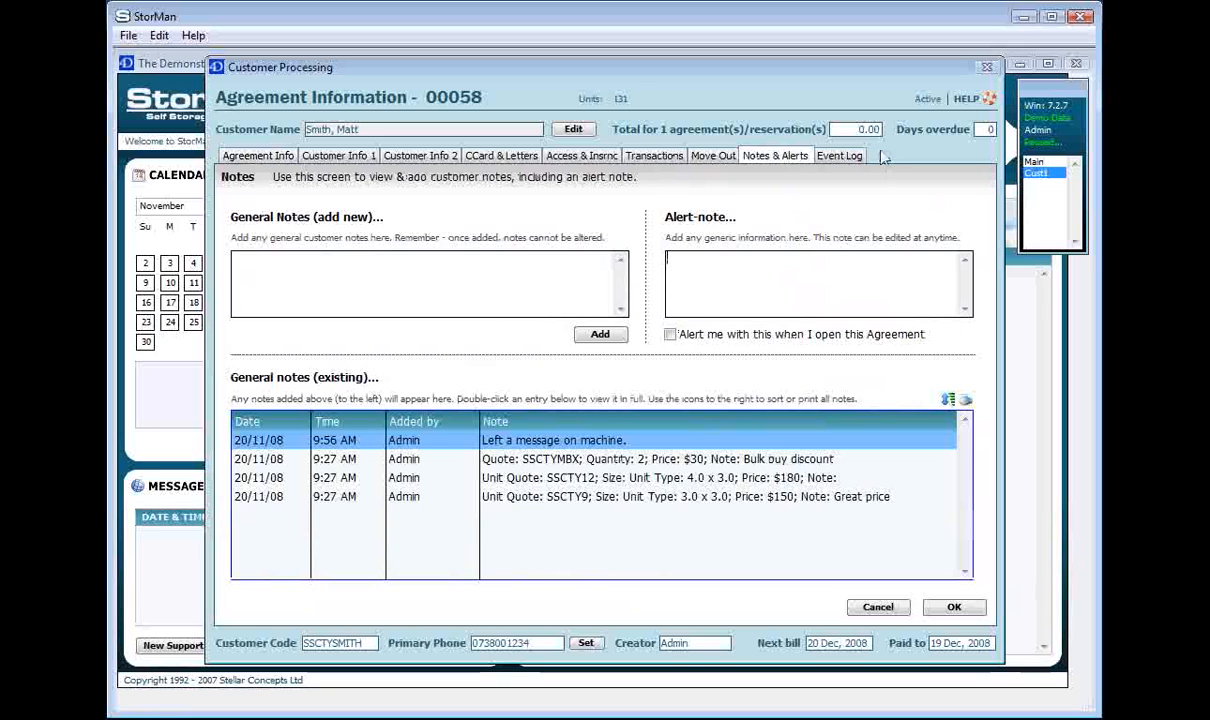
{"action": "left_click", "coordinate": [838, 156]}
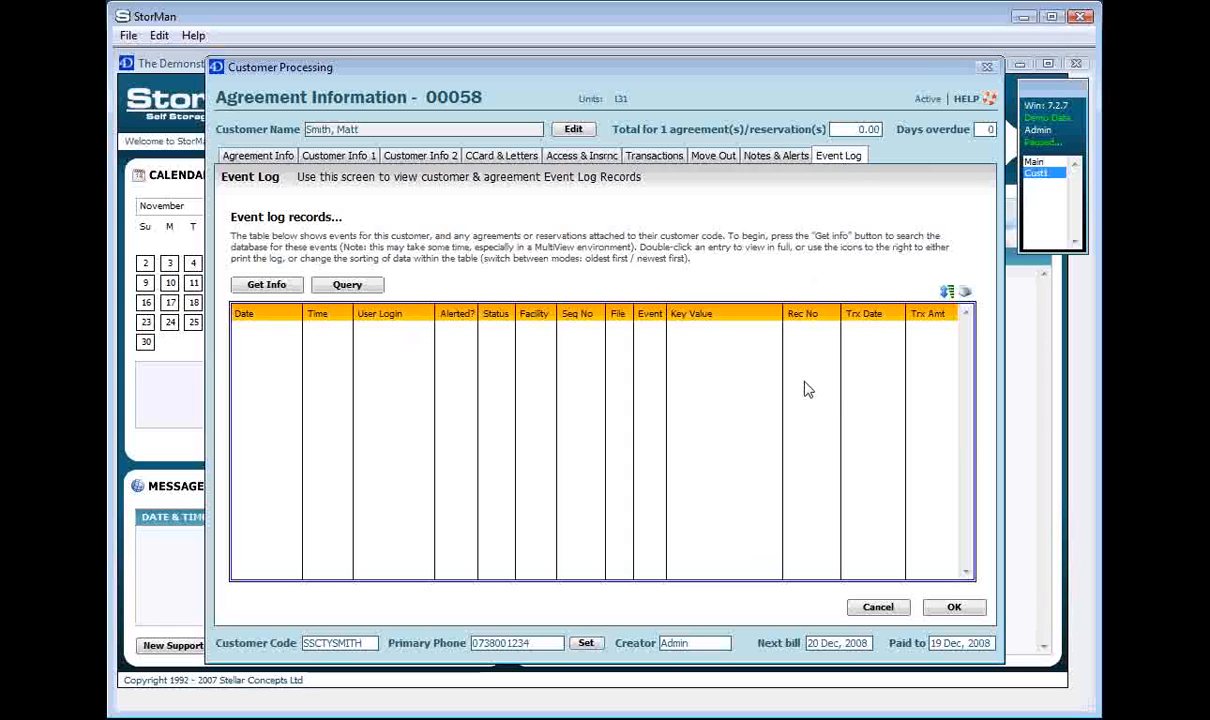
Load the event log and review its records, including the 30.00, 180.00 and invoice 234574 entries
{"action": "left_click", "coordinate": [266, 285]}
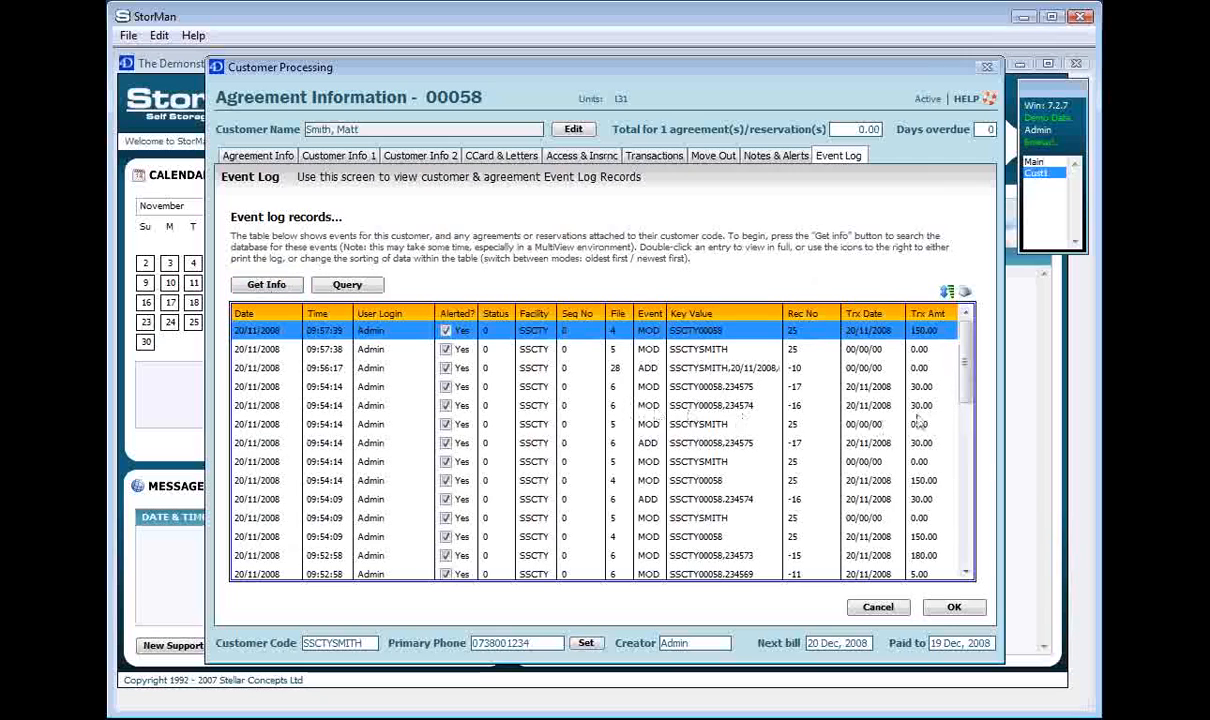
{"action": "mouse_move", "coordinate": [966, 370]}
{"action": "left_mouse_down"}
{"action": "mouse_move", "coordinate": [968, 515]}
{"action": "mouse_move", "coordinate": [980, 371]}
{"action": "left_mouse_up"}
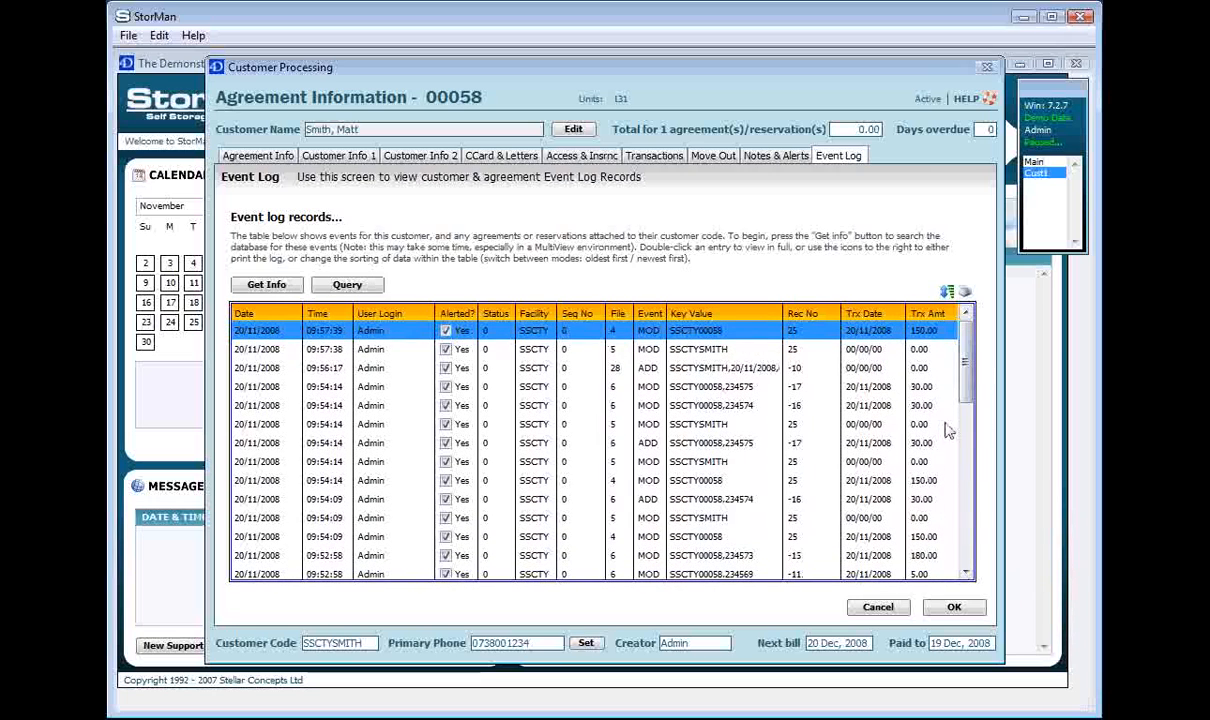
{"action": "left_click", "coordinate": [938, 390]}
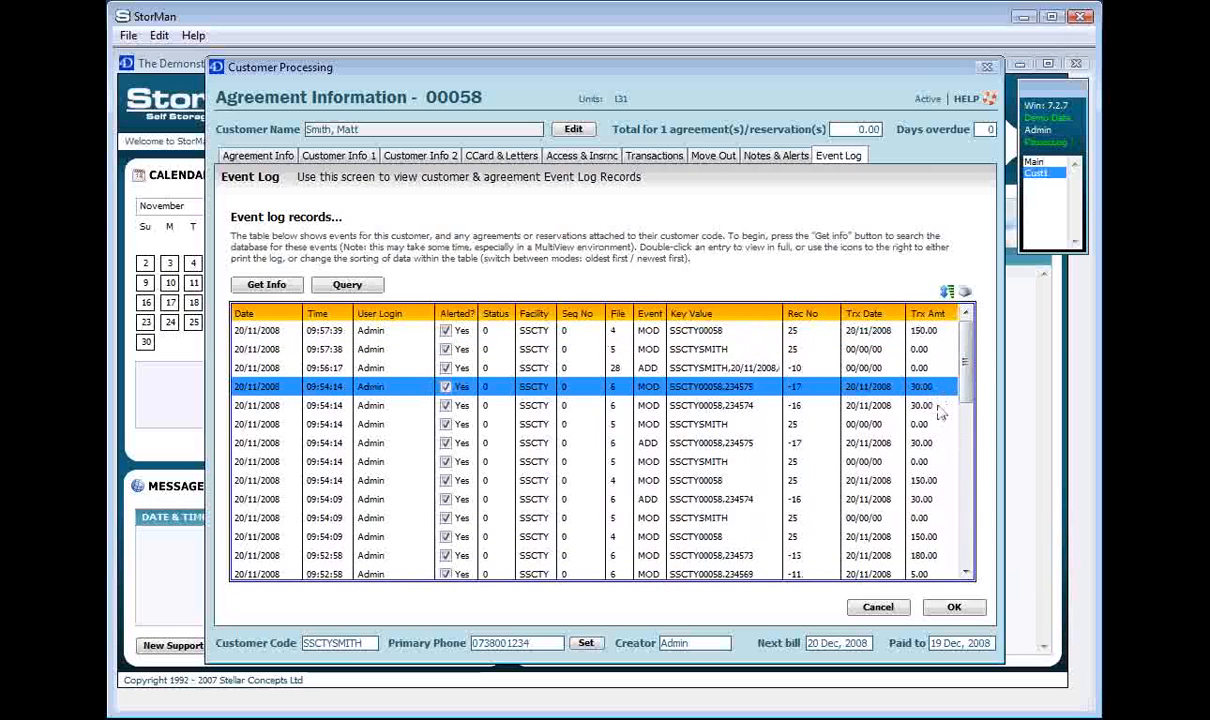
{"action": "key", "text": "Down"}
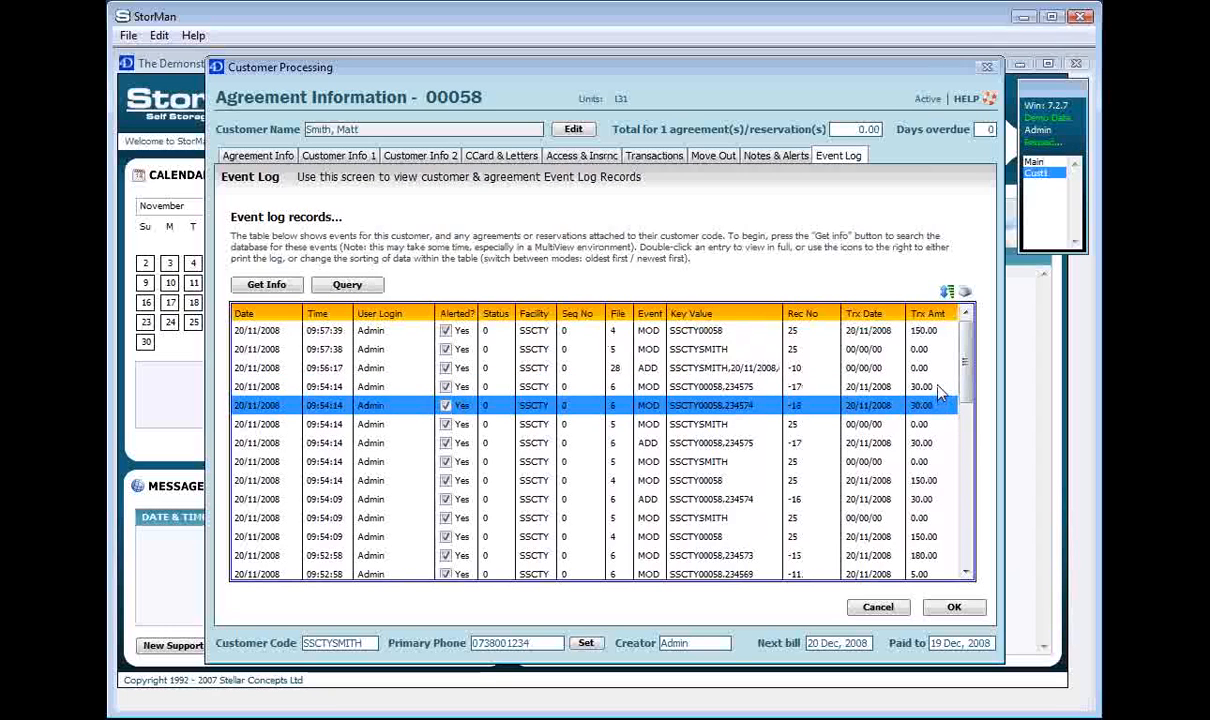
{"action": "key", "text": "Up"}
{"action": "left_click", "coordinate": [933, 332]}
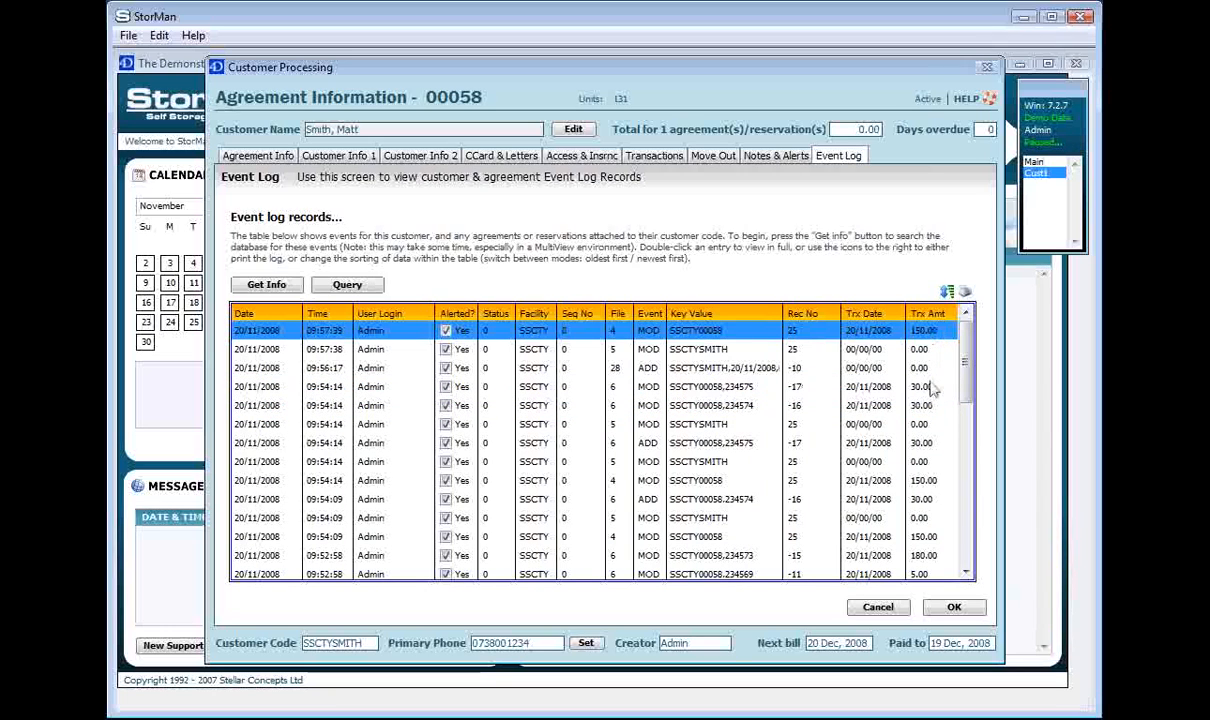
{"action": "left_click", "coordinate": [928, 556]}
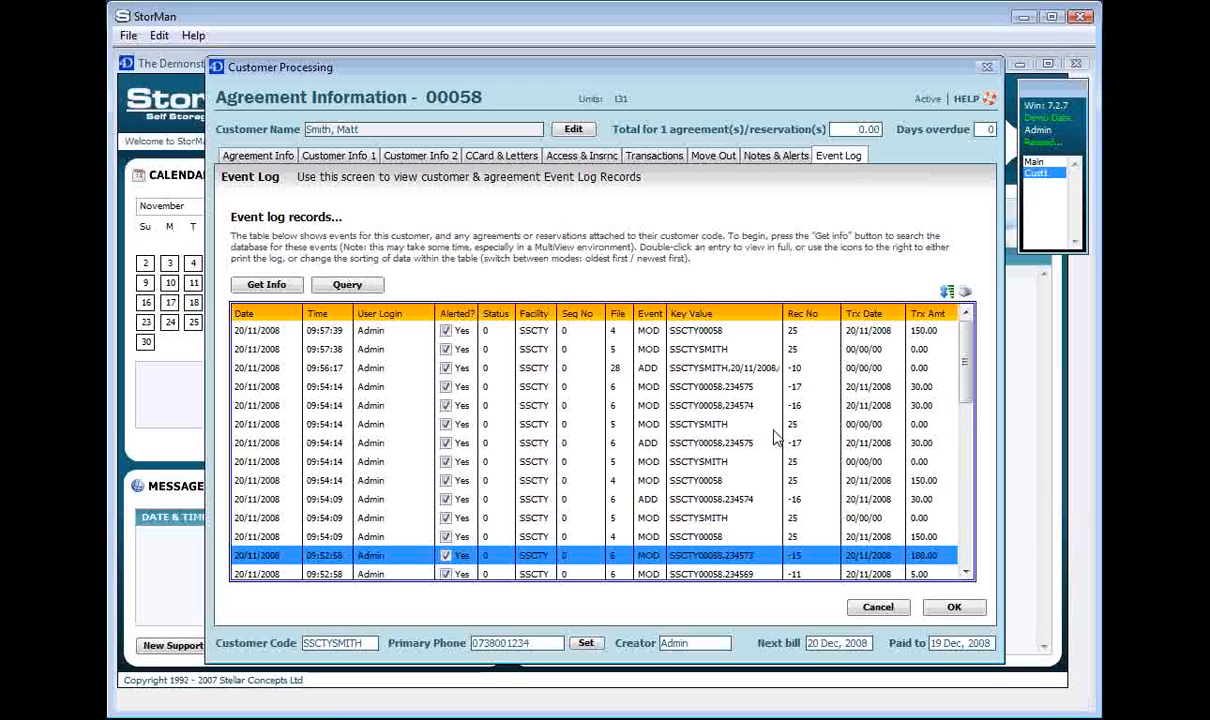
{"action": "left_click", "coordinate": [708, 408]}
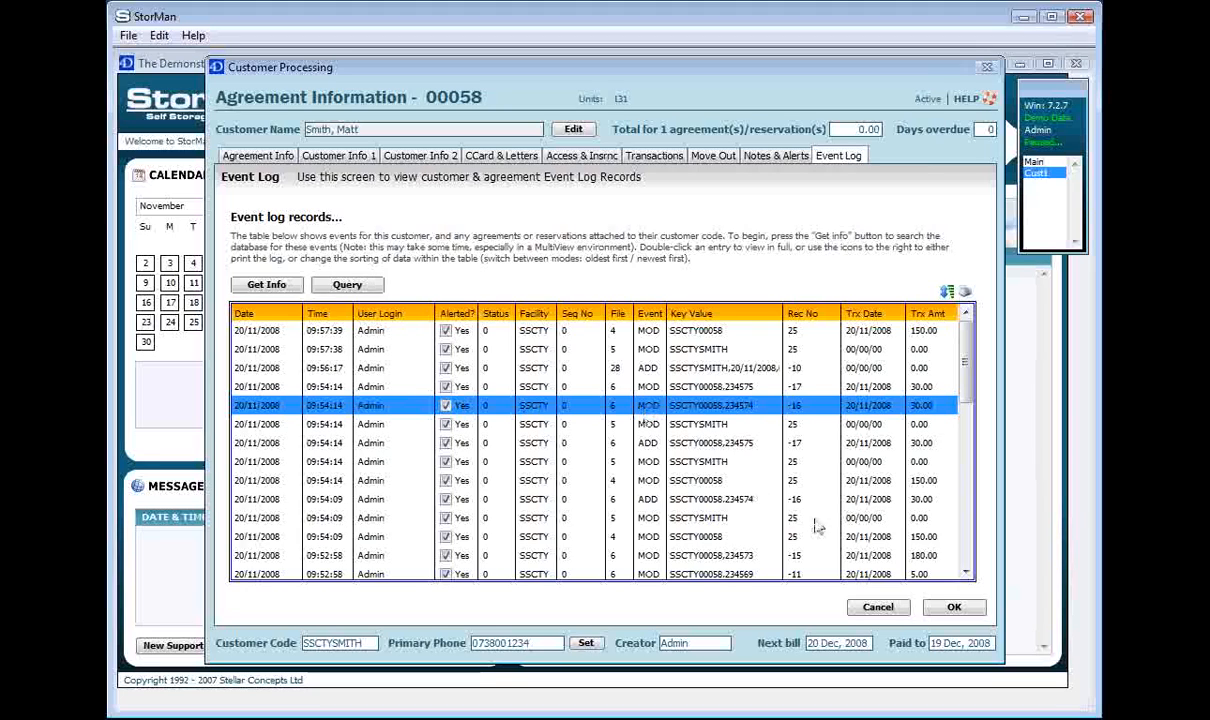
Close the agreement, search for the customer by name, and reopen the unit 131 agreement
{"action": "left_click", "coordinate": [954, 607]}
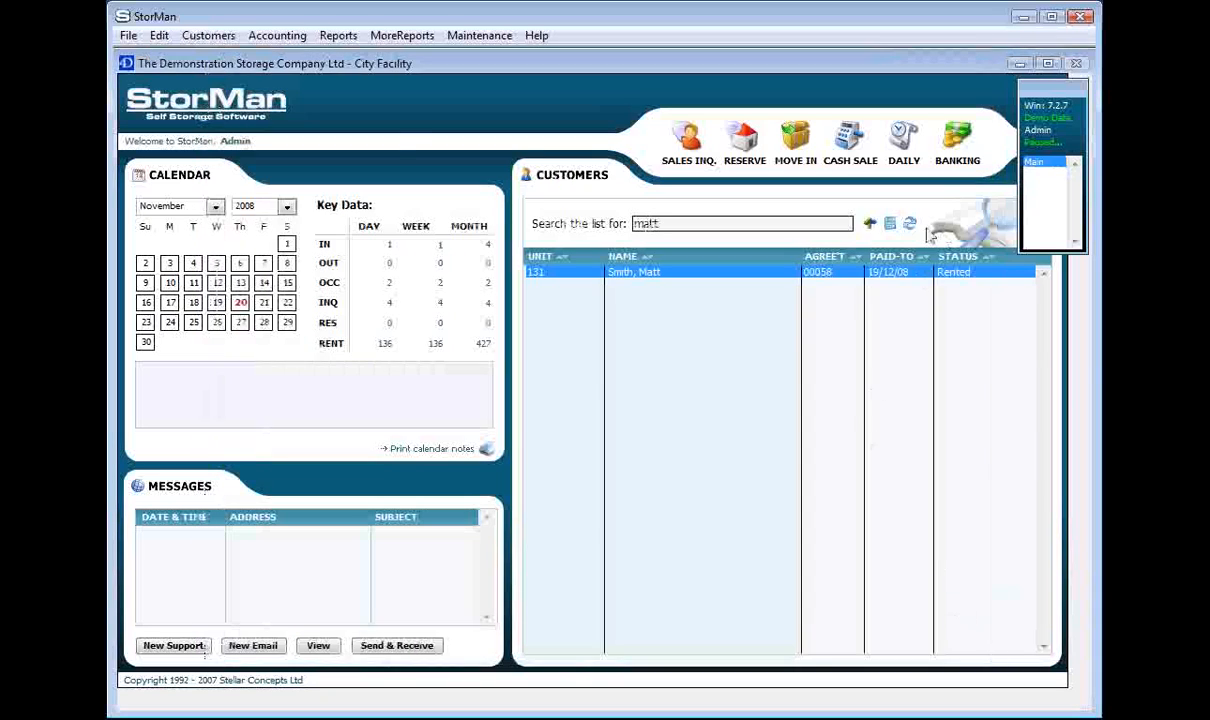
{"action": "left_click", "coordinate": [862, 222]}
{"action": "key", "text": "BackSpace"}
{"action": "key", "text": "BackSpace"}
{"action": "key", "text": "BackSpace"}
{"action": "key", "text": "BackSpace"}
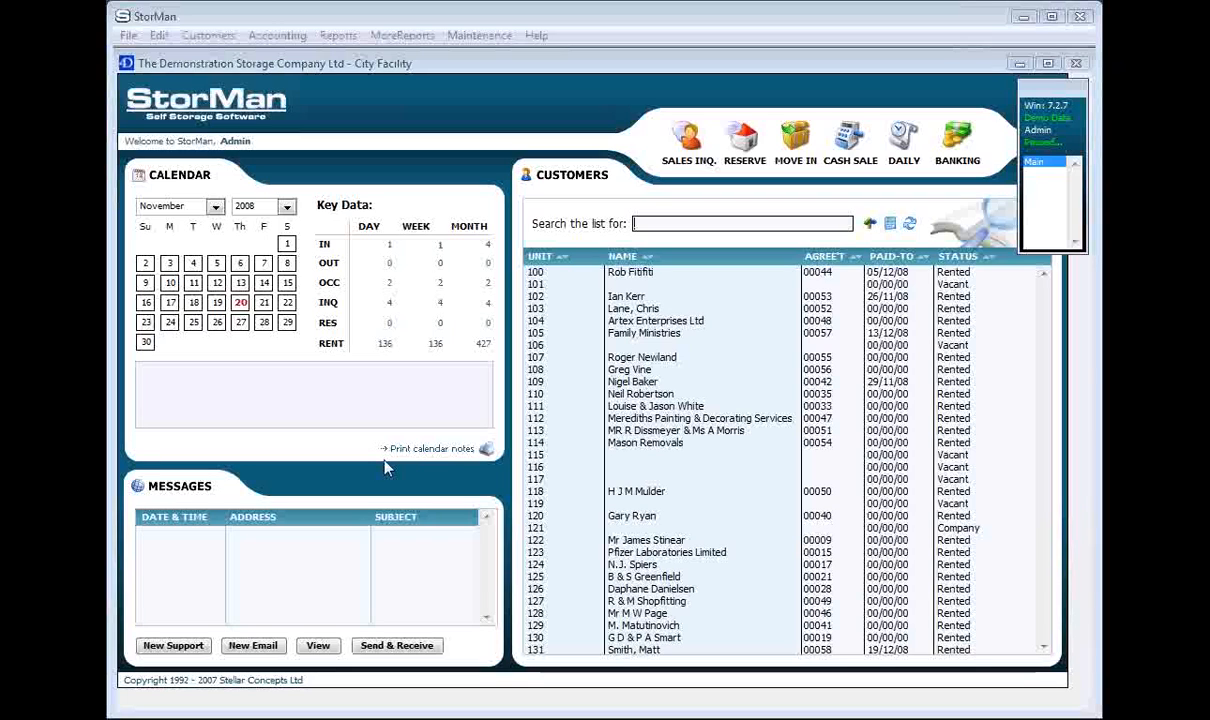
{"action": "left_click", "coordinate": [668, 224]}
{"action": "type", "text": "matt"}
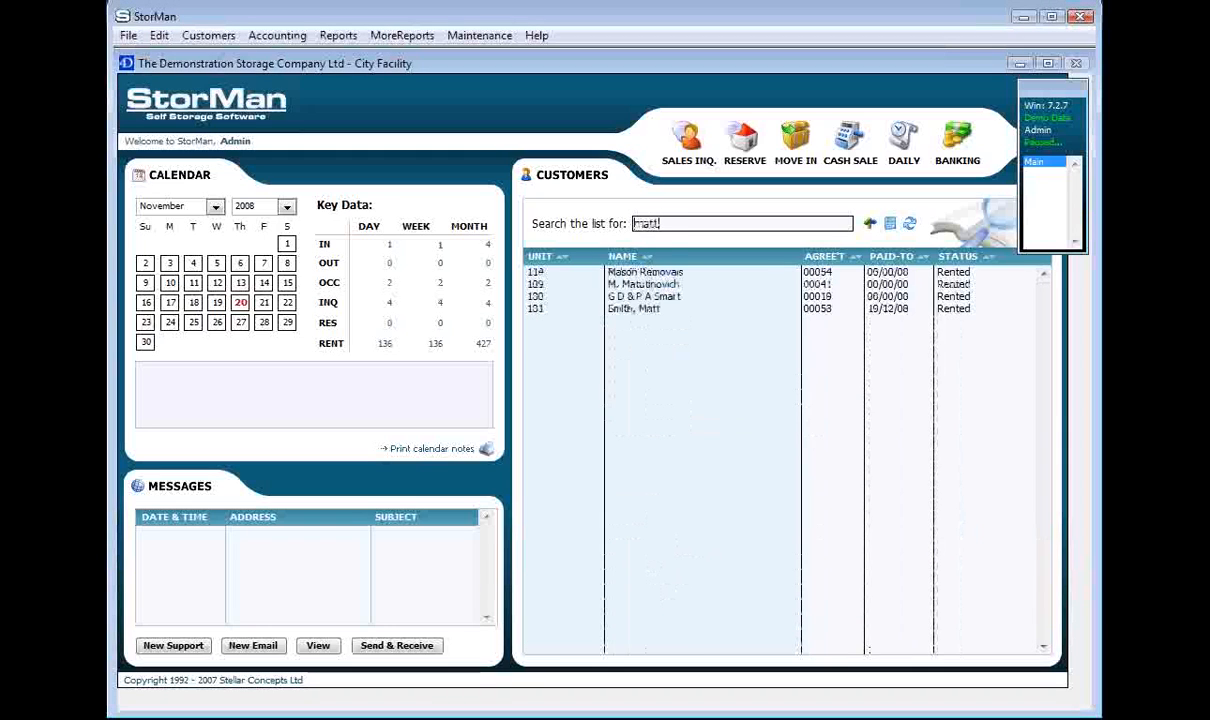
{"action": "double_click", "coordinate": [683, 272]}
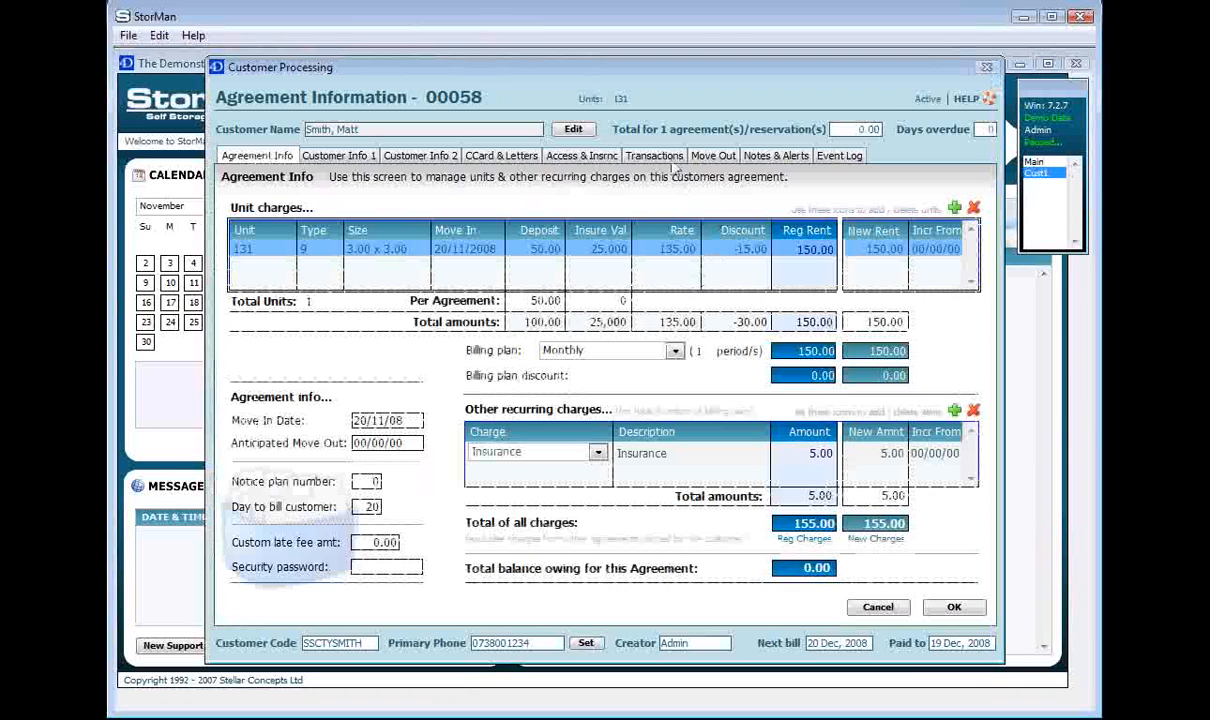
List agreement 00058's transactions with Show history enabled
{"action": "left_click", "coordinate": [628, 152]}
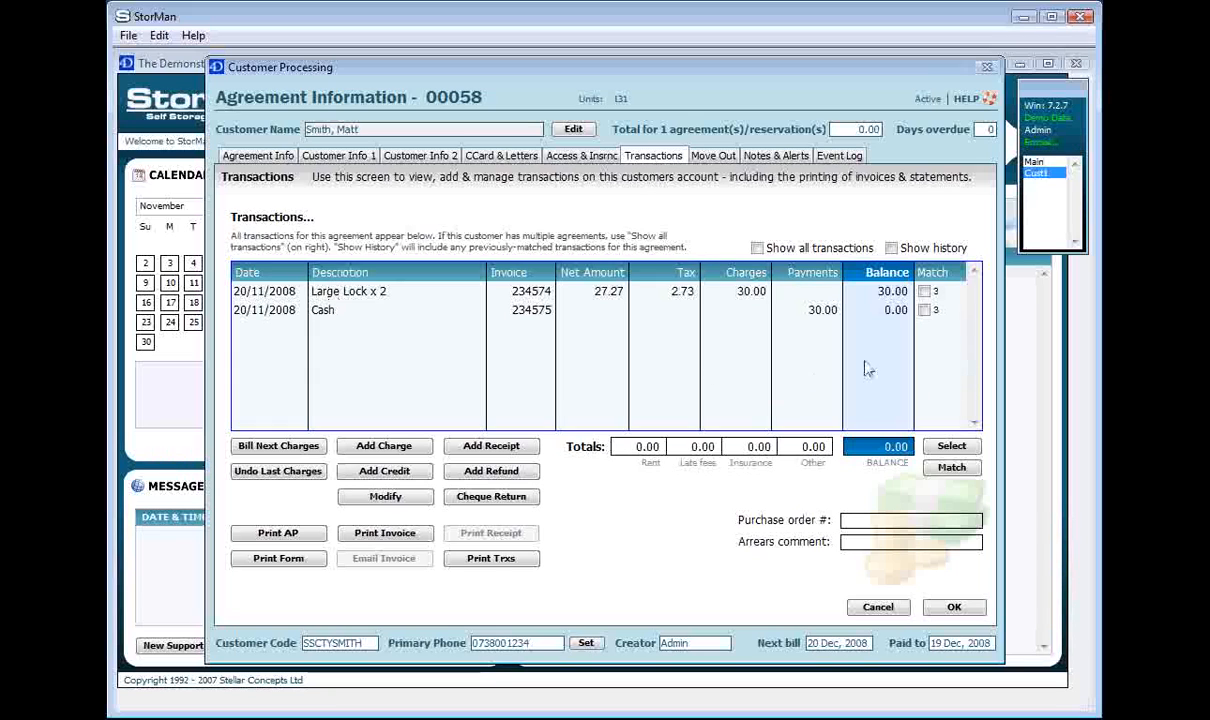
{"action": "left_click", "coordinate": [933, 249]}
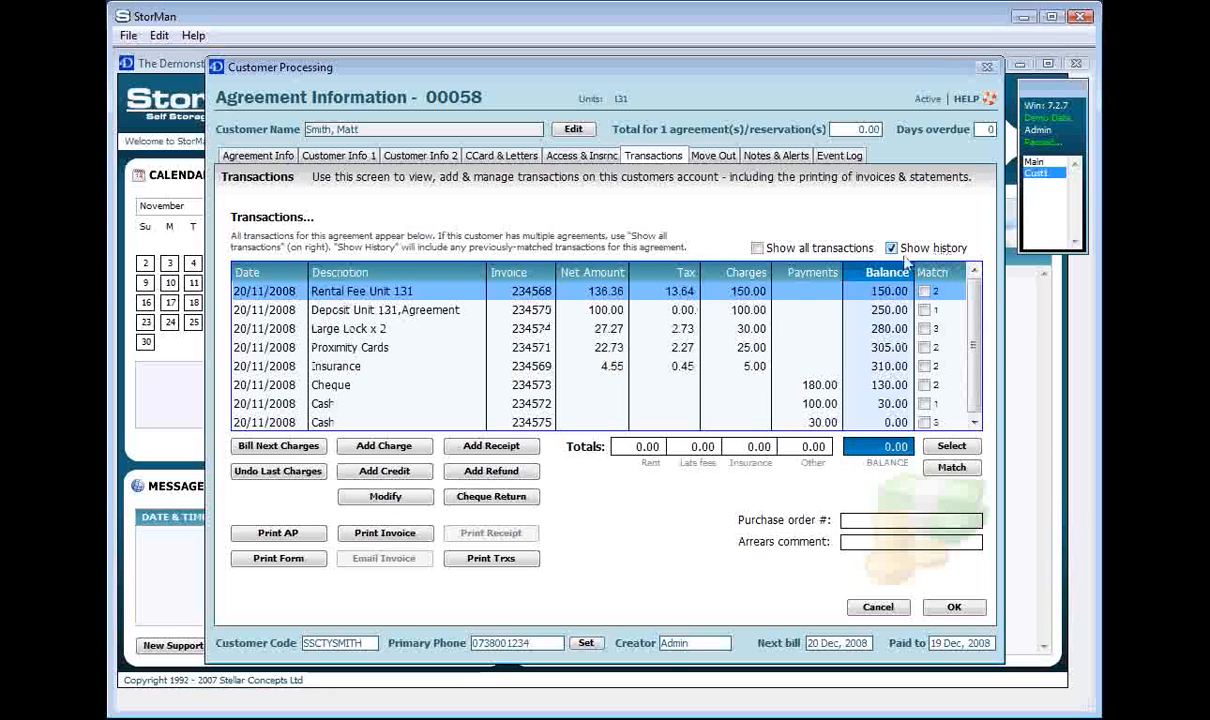
{"action": "mouse_move", "coordinate": [974, 297]}
{"action": "left_mouse_down"}
{"action": "mouse_move", "coordinate": [974, 345]}
{"action": "mouse_move", "coordinate": [974, 300]}
{"action": "left_mouse_up"}
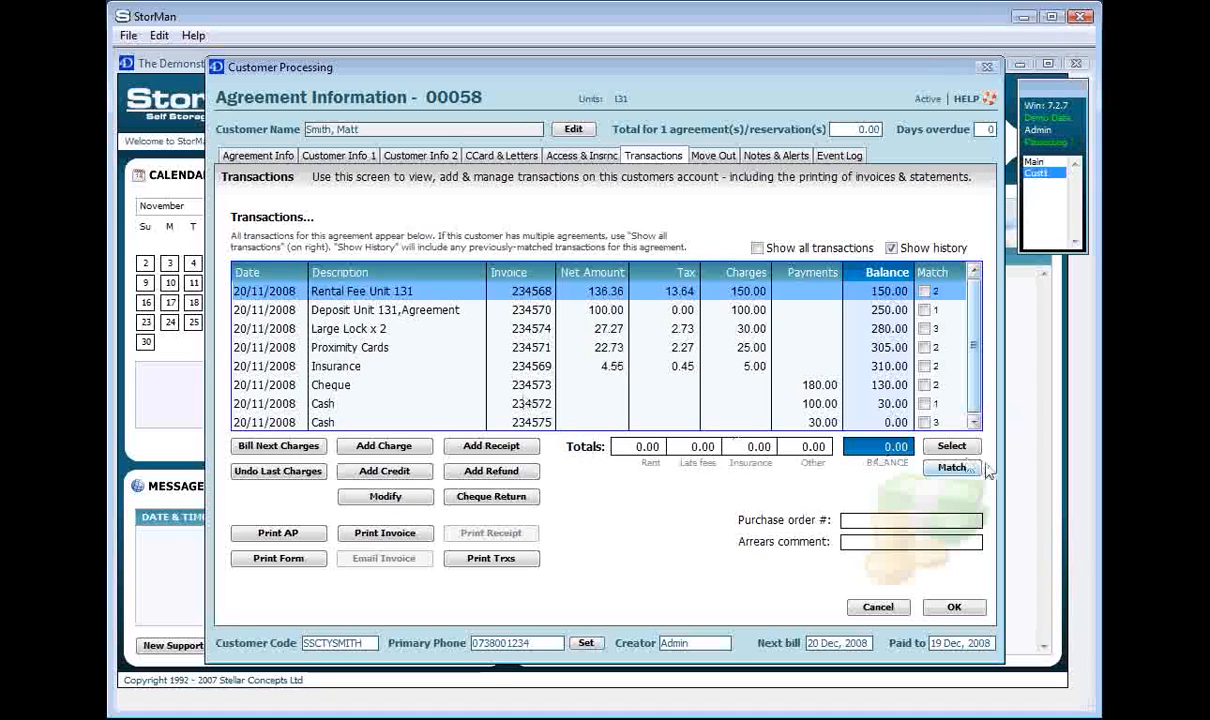
Review the deposit, the 100.00 and 30.00 cash payments, and the Large Lock x 2 charge
{"action": "left_click", "coordinate": [785, 312]}
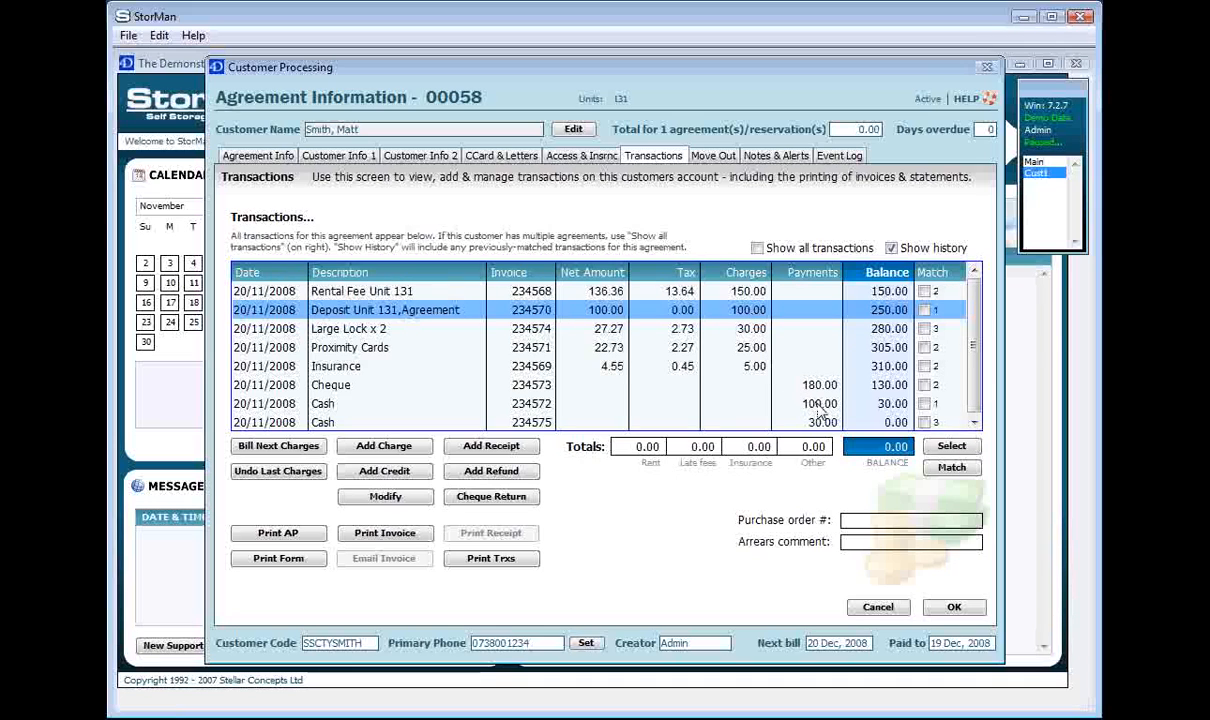
{"action": "left_click", "coordinate": [776, 401]}
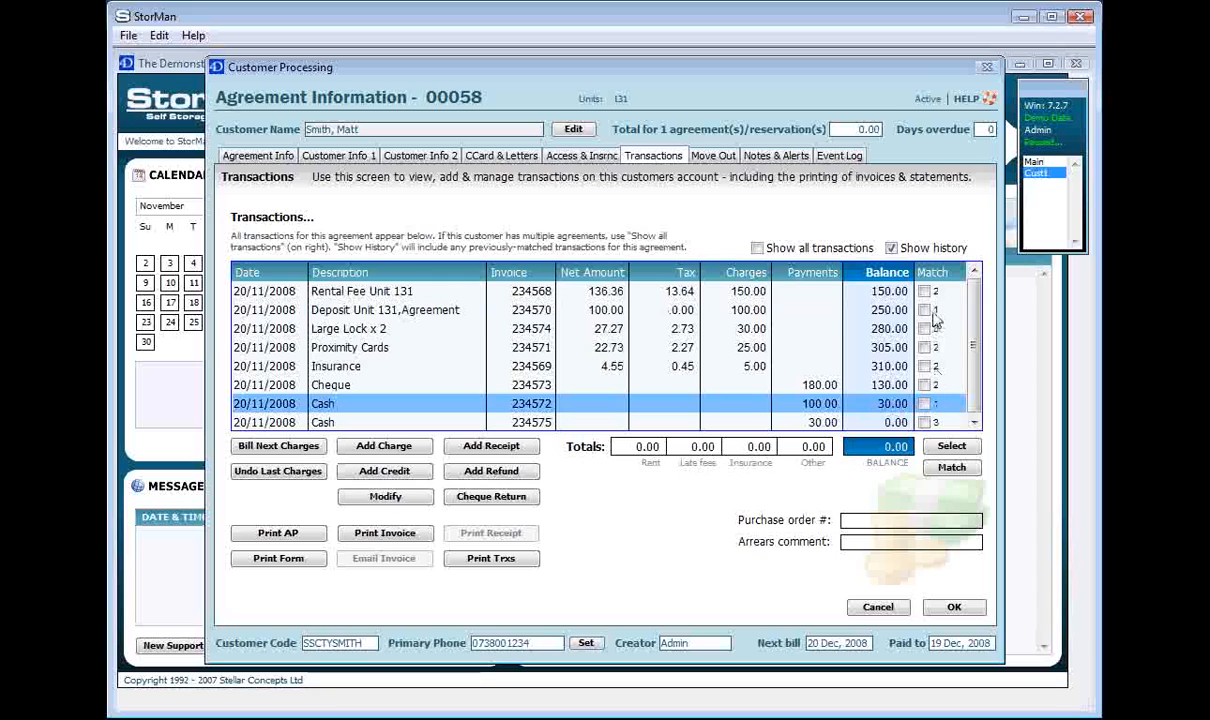
{"action": "left_click", "coordinate": [932, 311]}
{"action": "left_click", "coordinate": [943, 405]}
{"action": "left_click", "coordinate": [934, 425]}
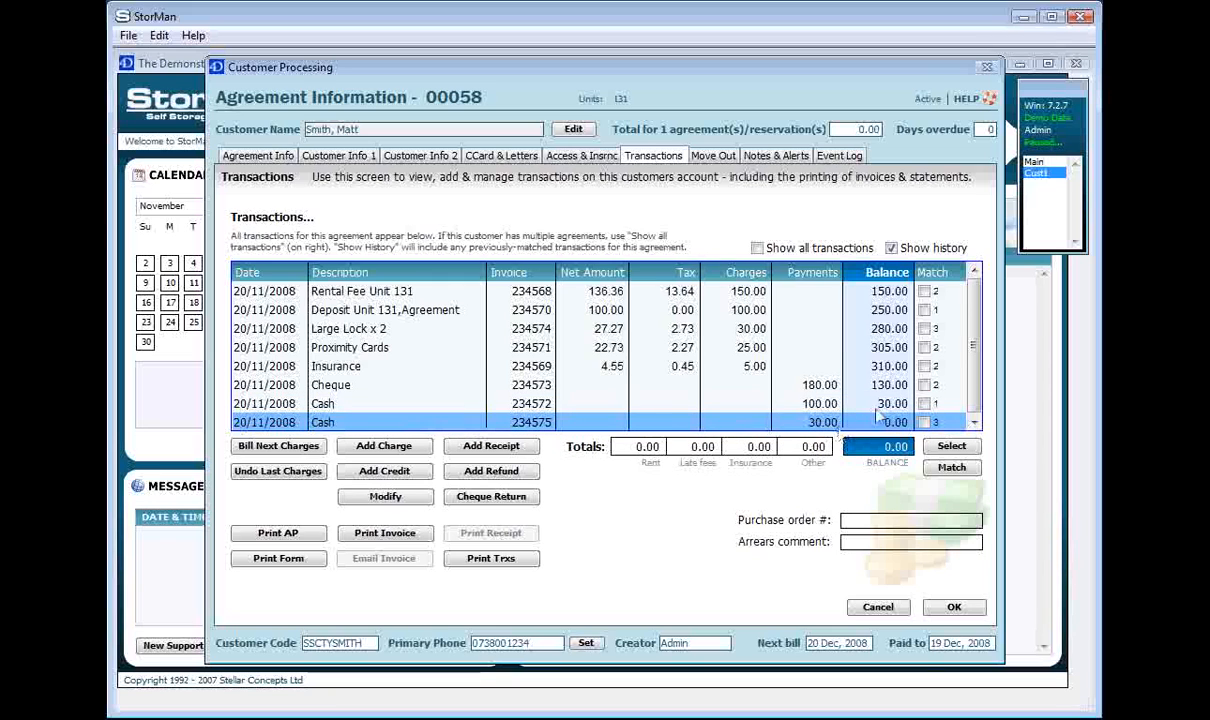
{"action": "left_click", "coordinate": [852, 328]}
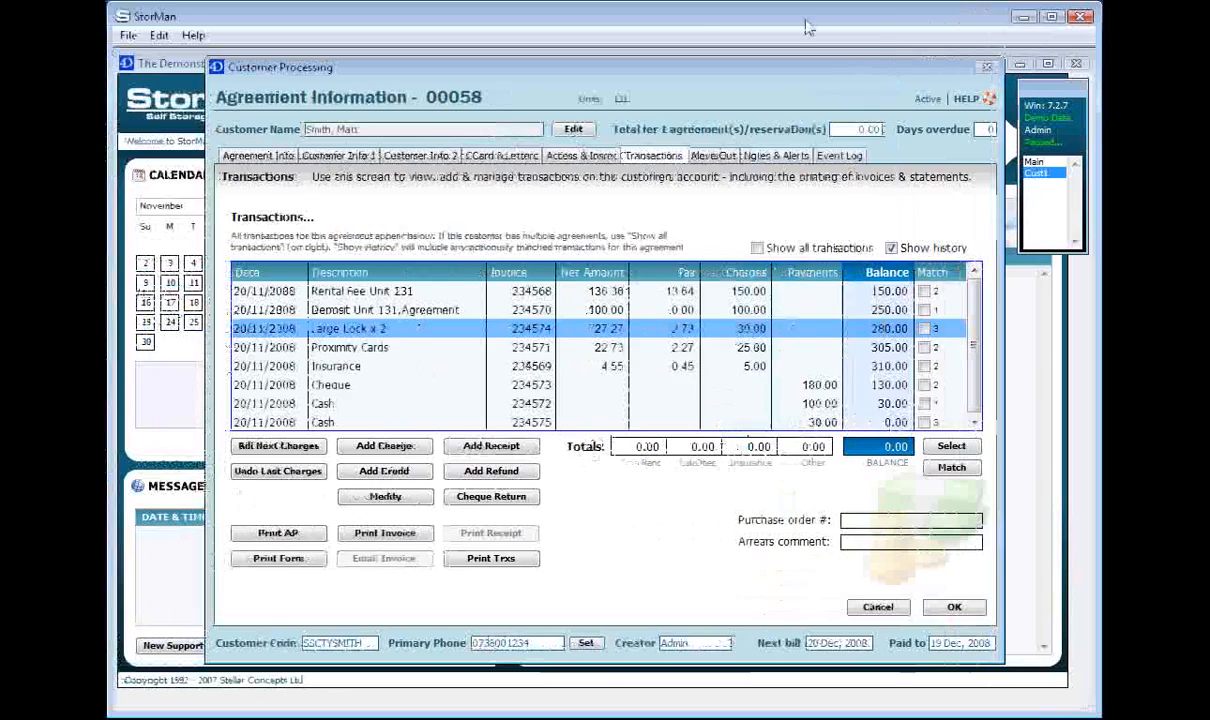
{"action": "left_click_drag", "start_coordinate": [802, 68], "coordinate": [794, 68]}
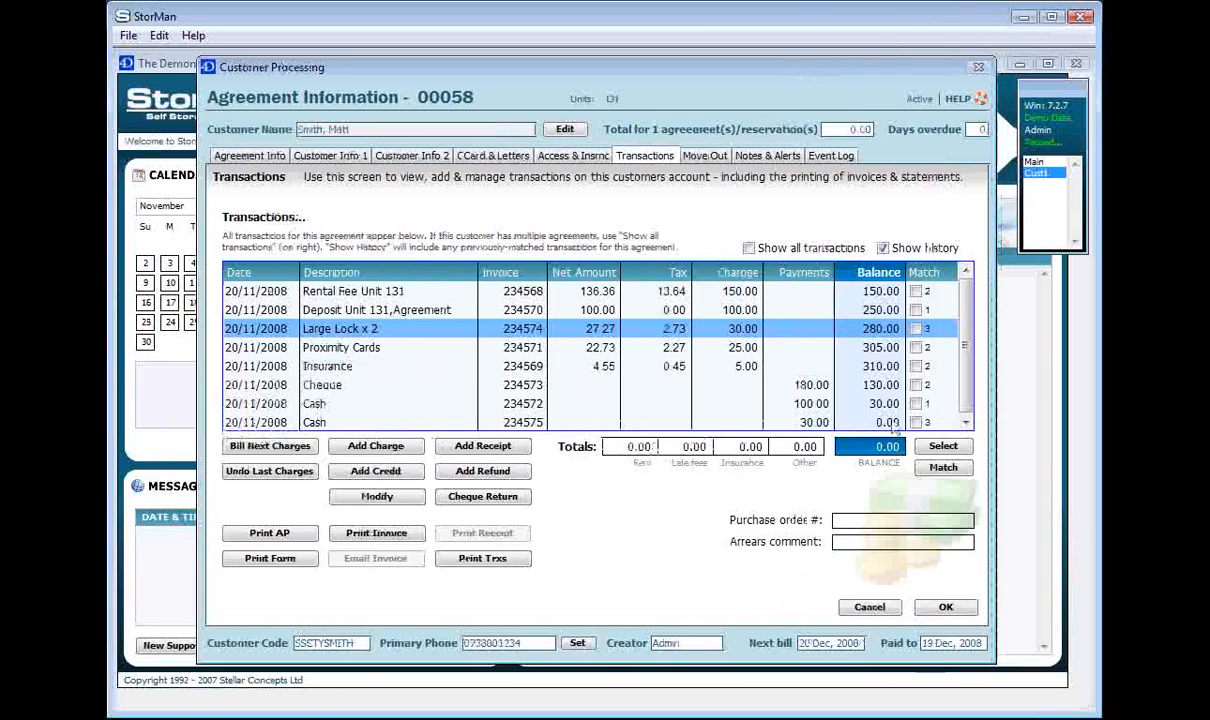
Close agreement 00058 and clear the search filter so all units are listed
{"action": "left_click", "coordinate": [945, 608]}
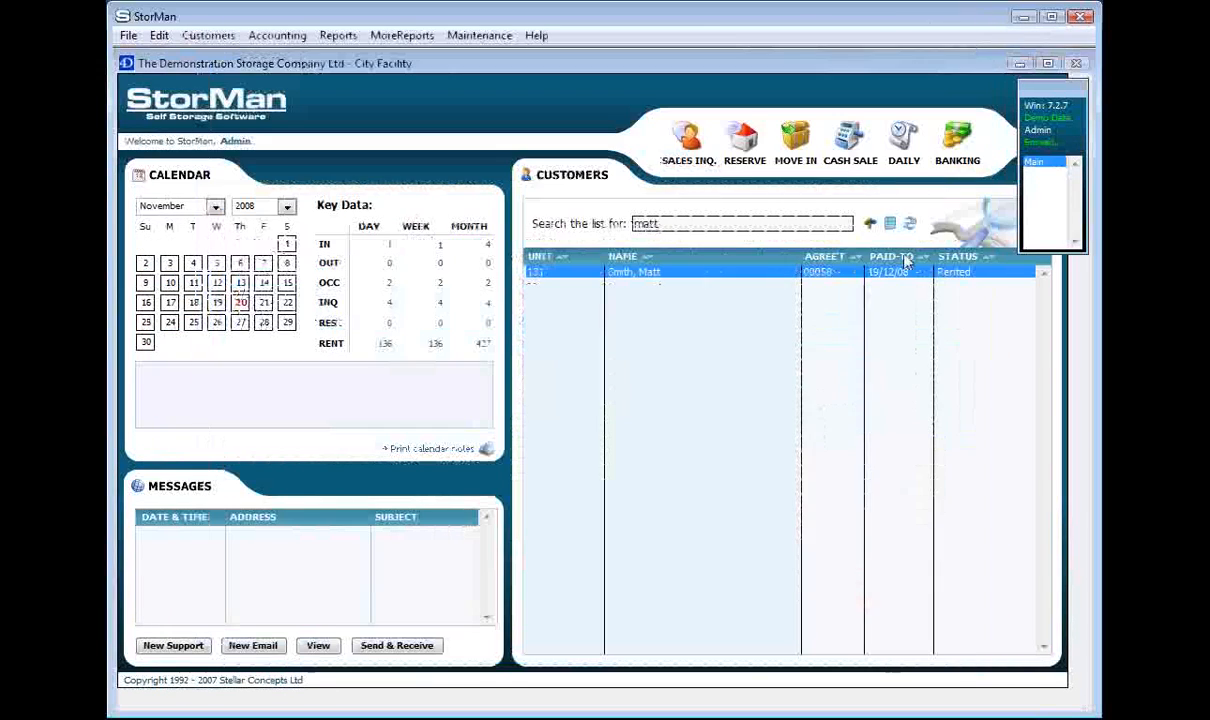
{"action": "left_click", "coordinate": [868, 223]}
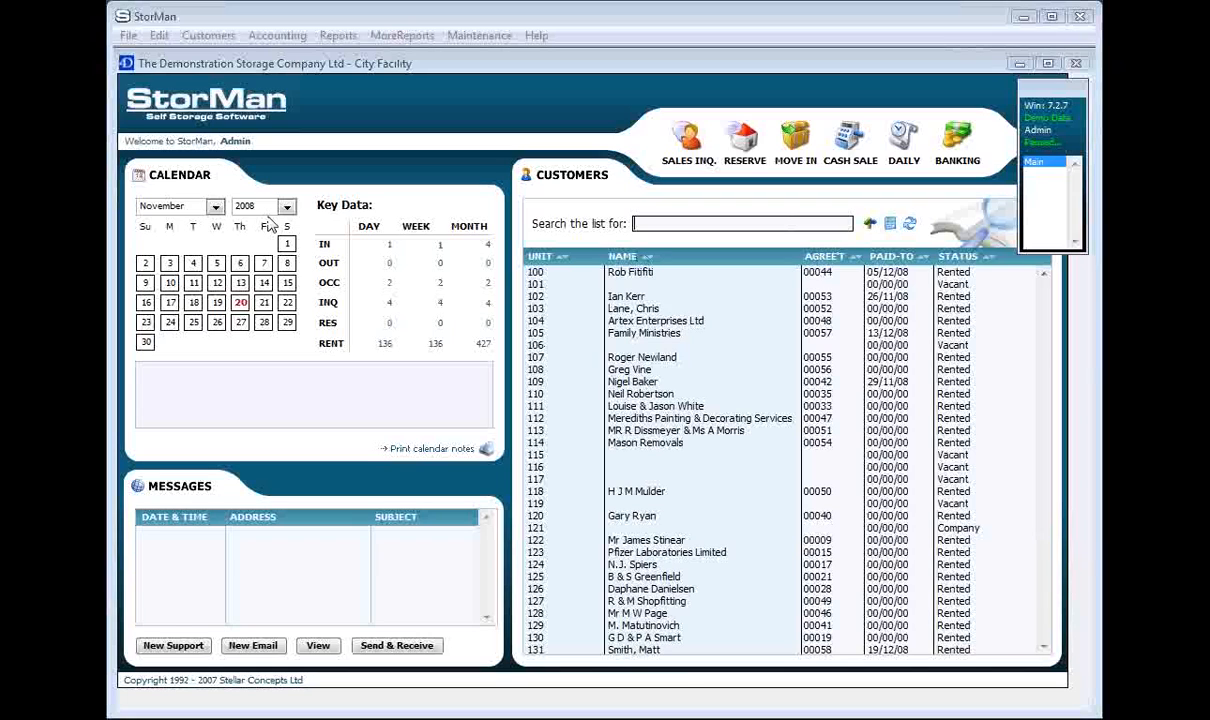
{"action": "left_click", "coordinate": [735, 224]}
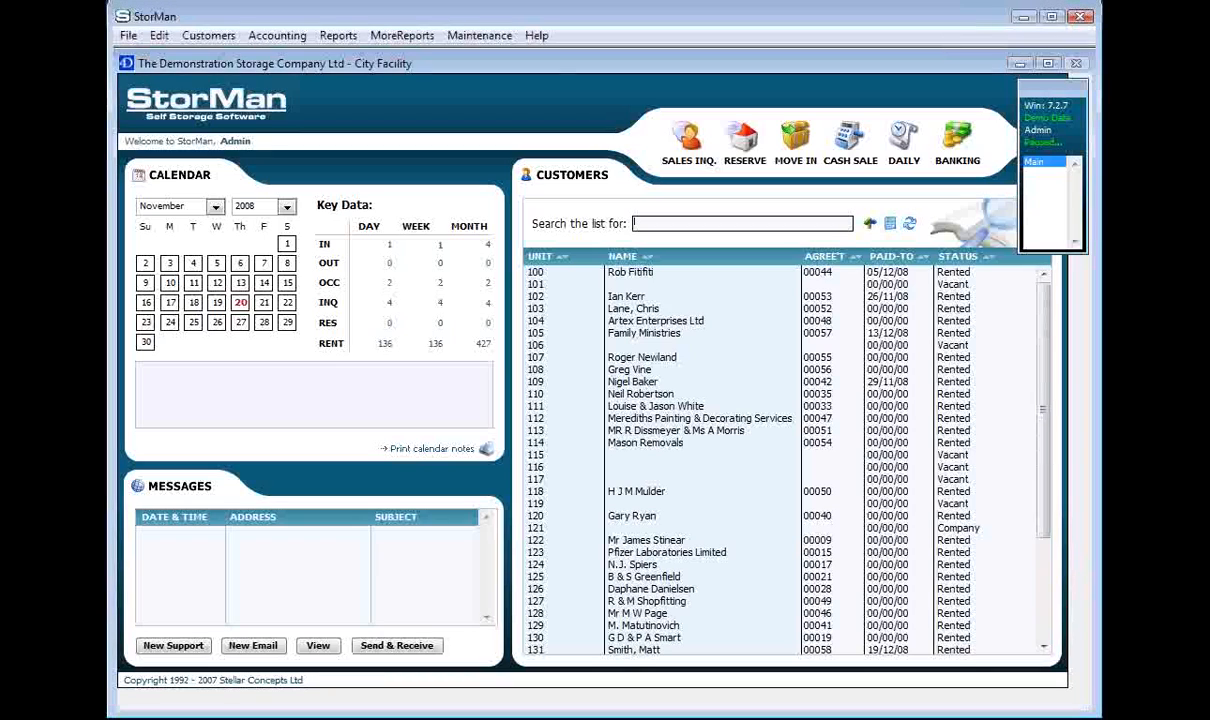